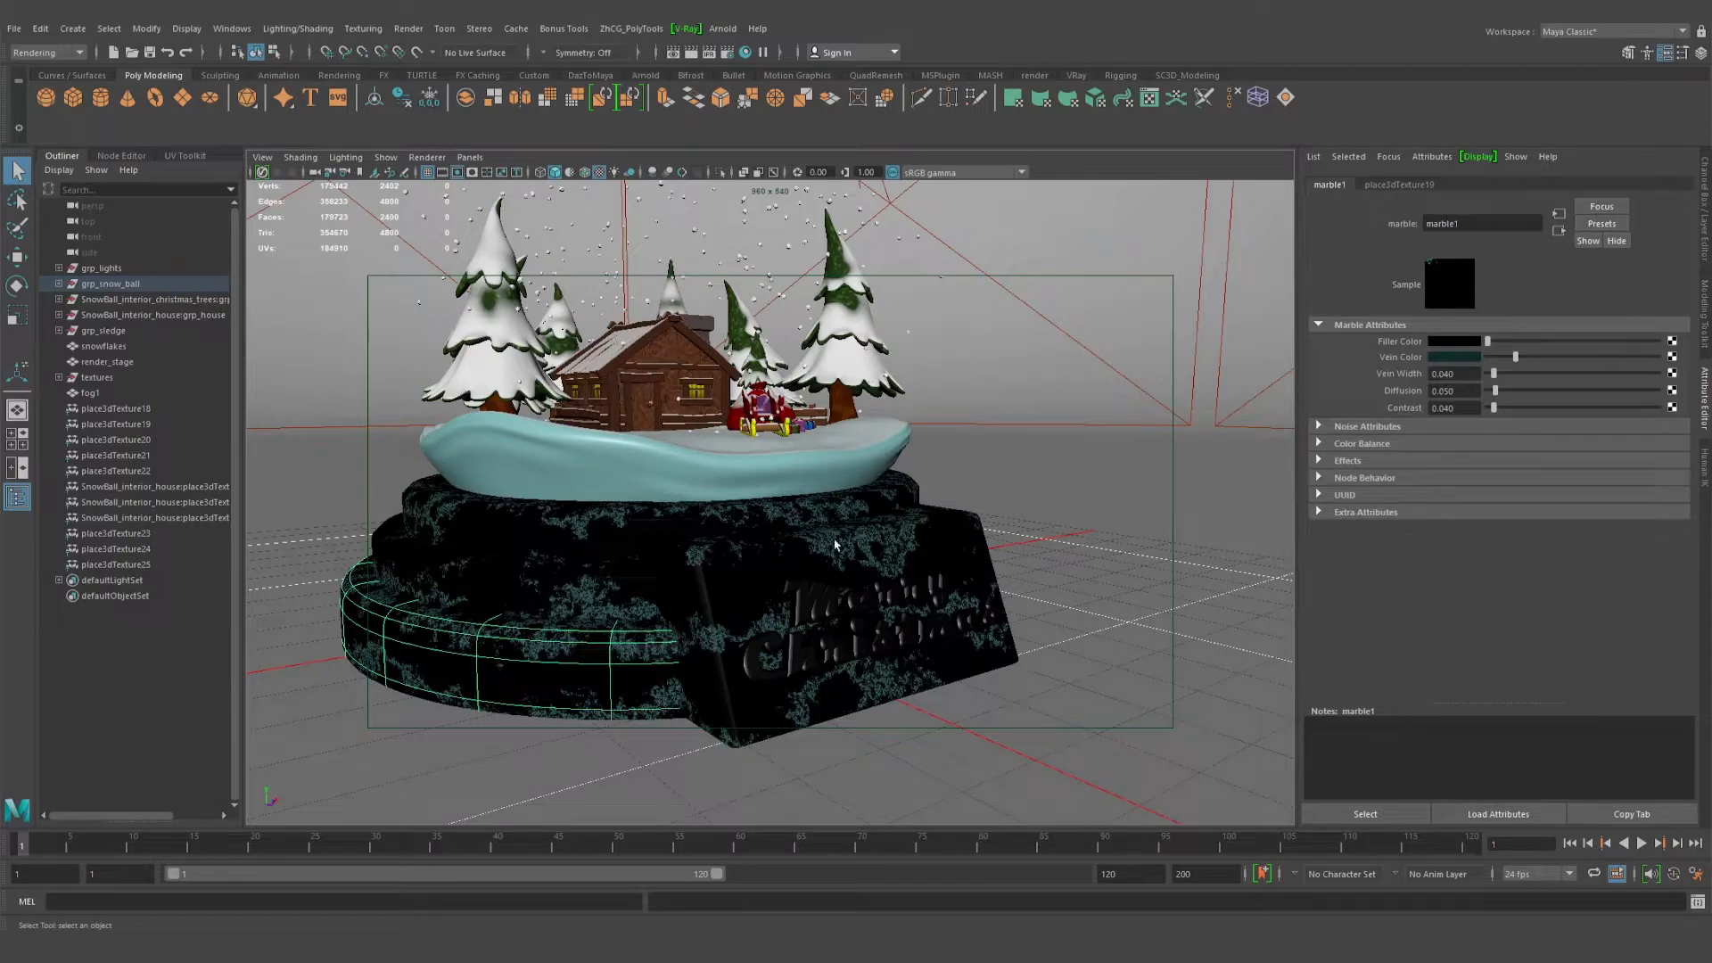
Set the filler color of the base's marble texture to white
left_click_drag(783, 549, 918, 518, "alt")
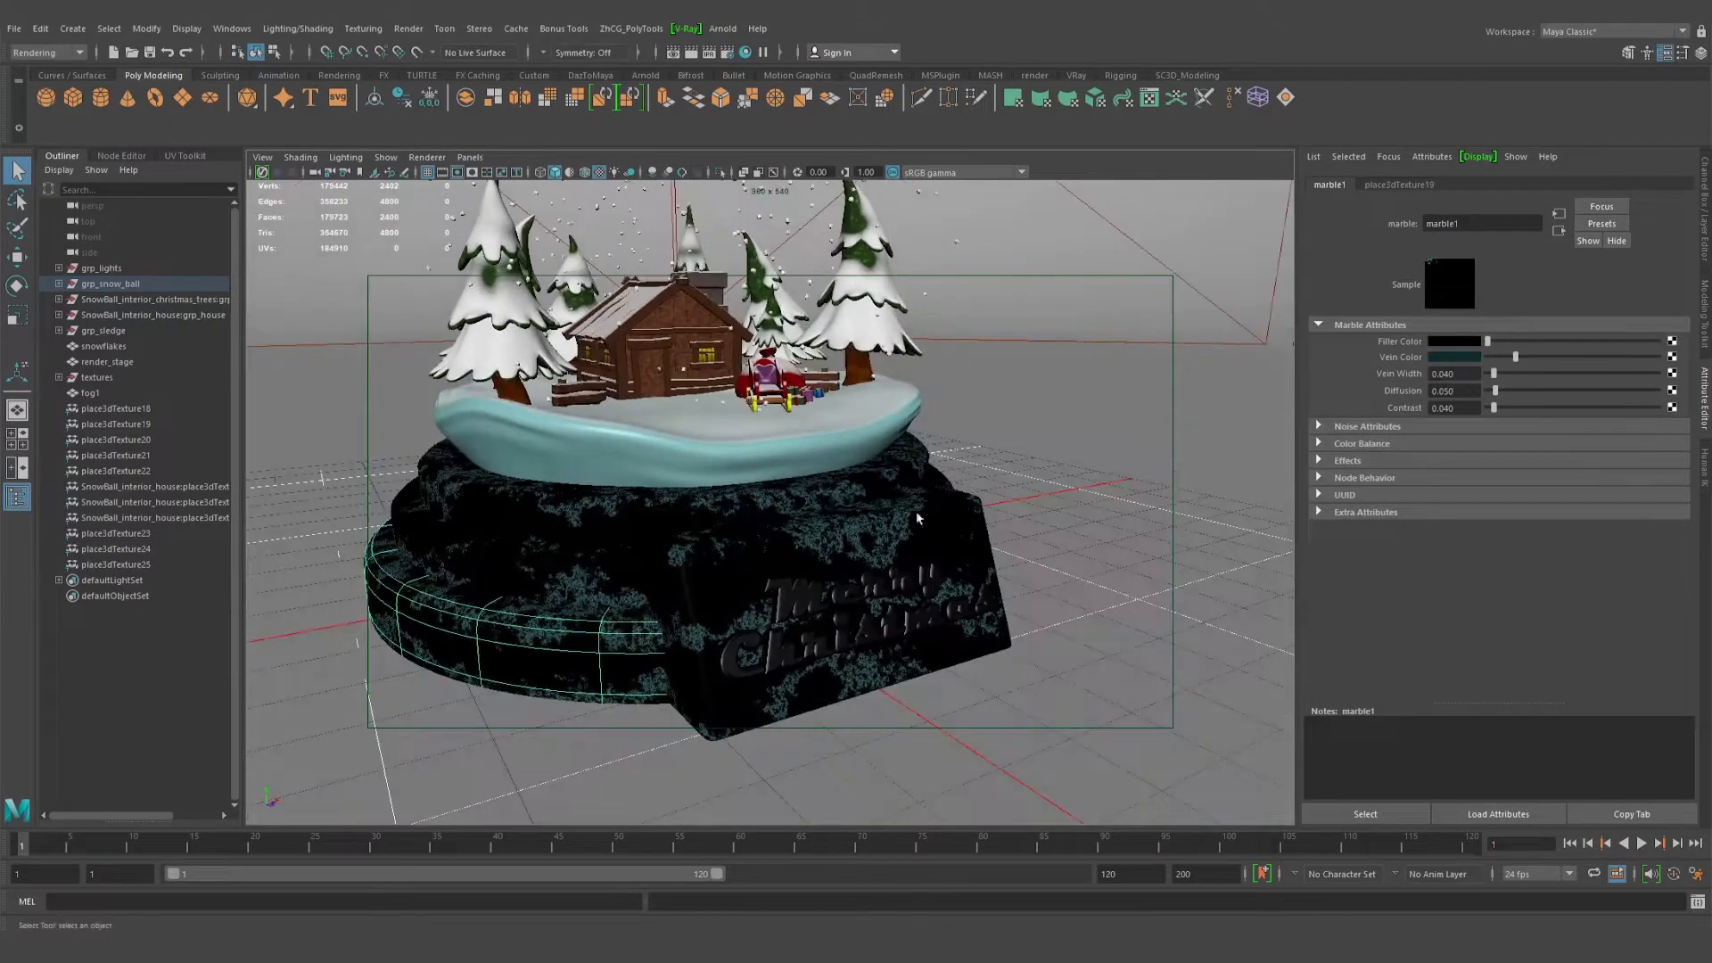
left_click(1454, 341)
left_click(1376, 341)
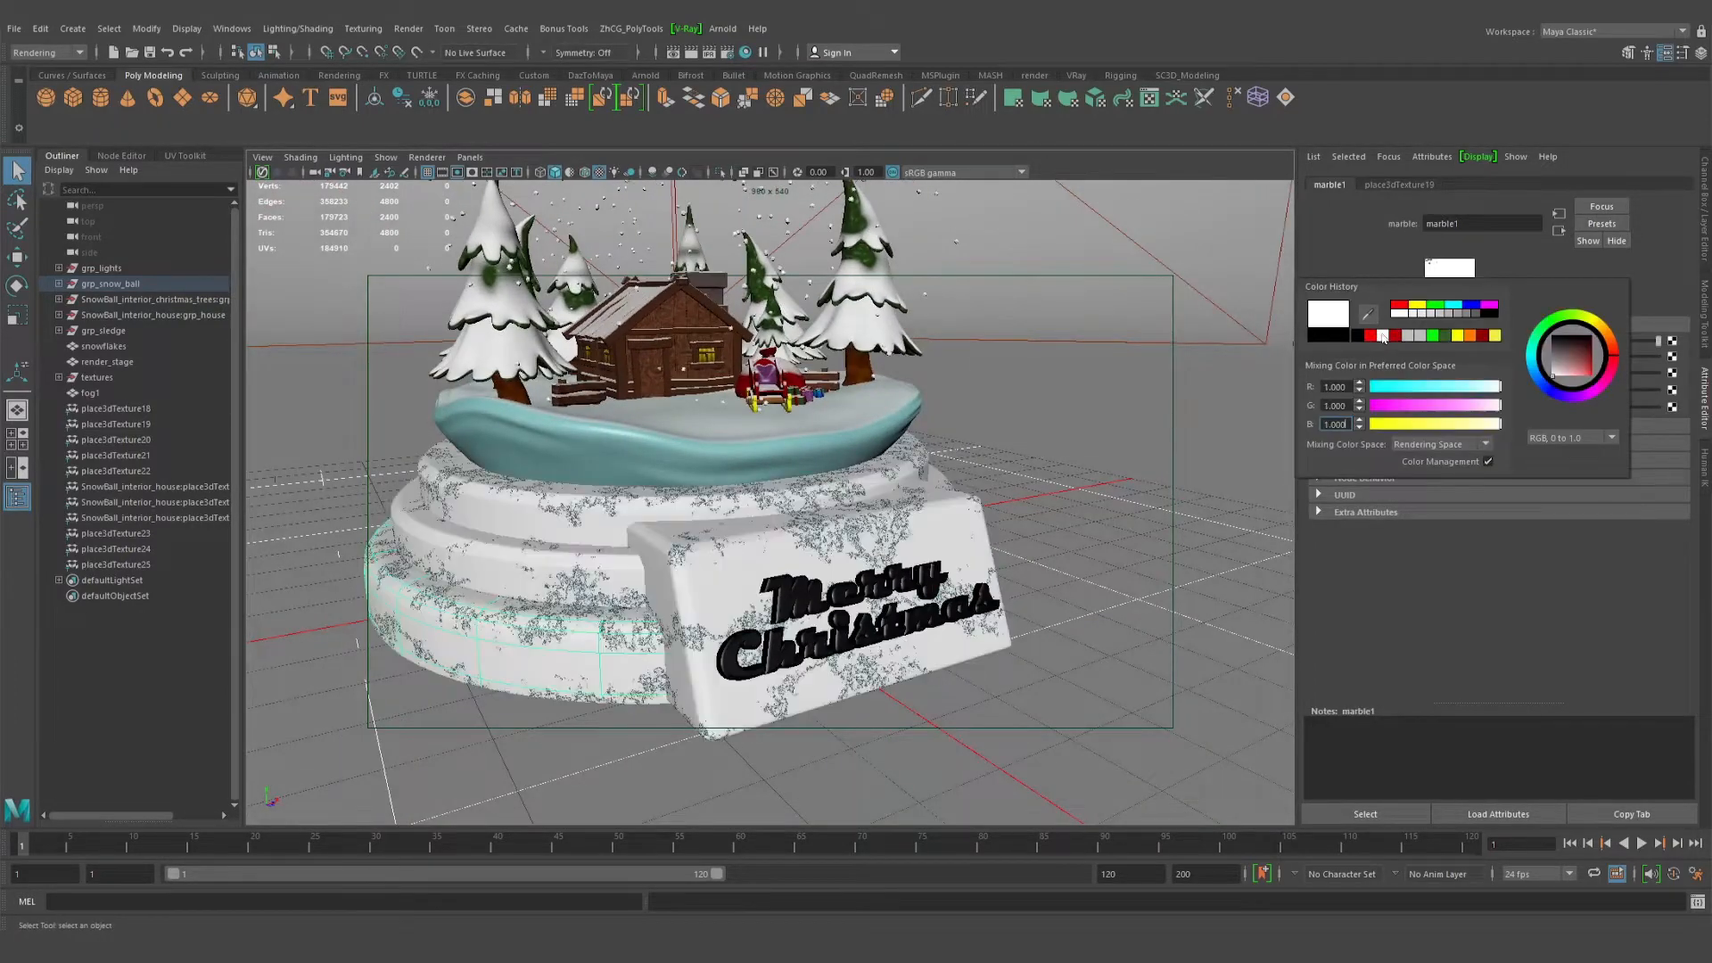
Isolate the middle tier of the snow globe base and bring its underside into view
left_click_drag(874, 539, 937, 517, "alt")
right_click_drag(937, 517, 1025, 508, "alt")
middle_click_drag(714, 482, 921, 445, "alt")
left_click(921, 445)
right_click_drag(921, 445, 838, 464, "alt")
key("ctrl+1")
left_click_drag(892, 500, 876, 463, "alt")
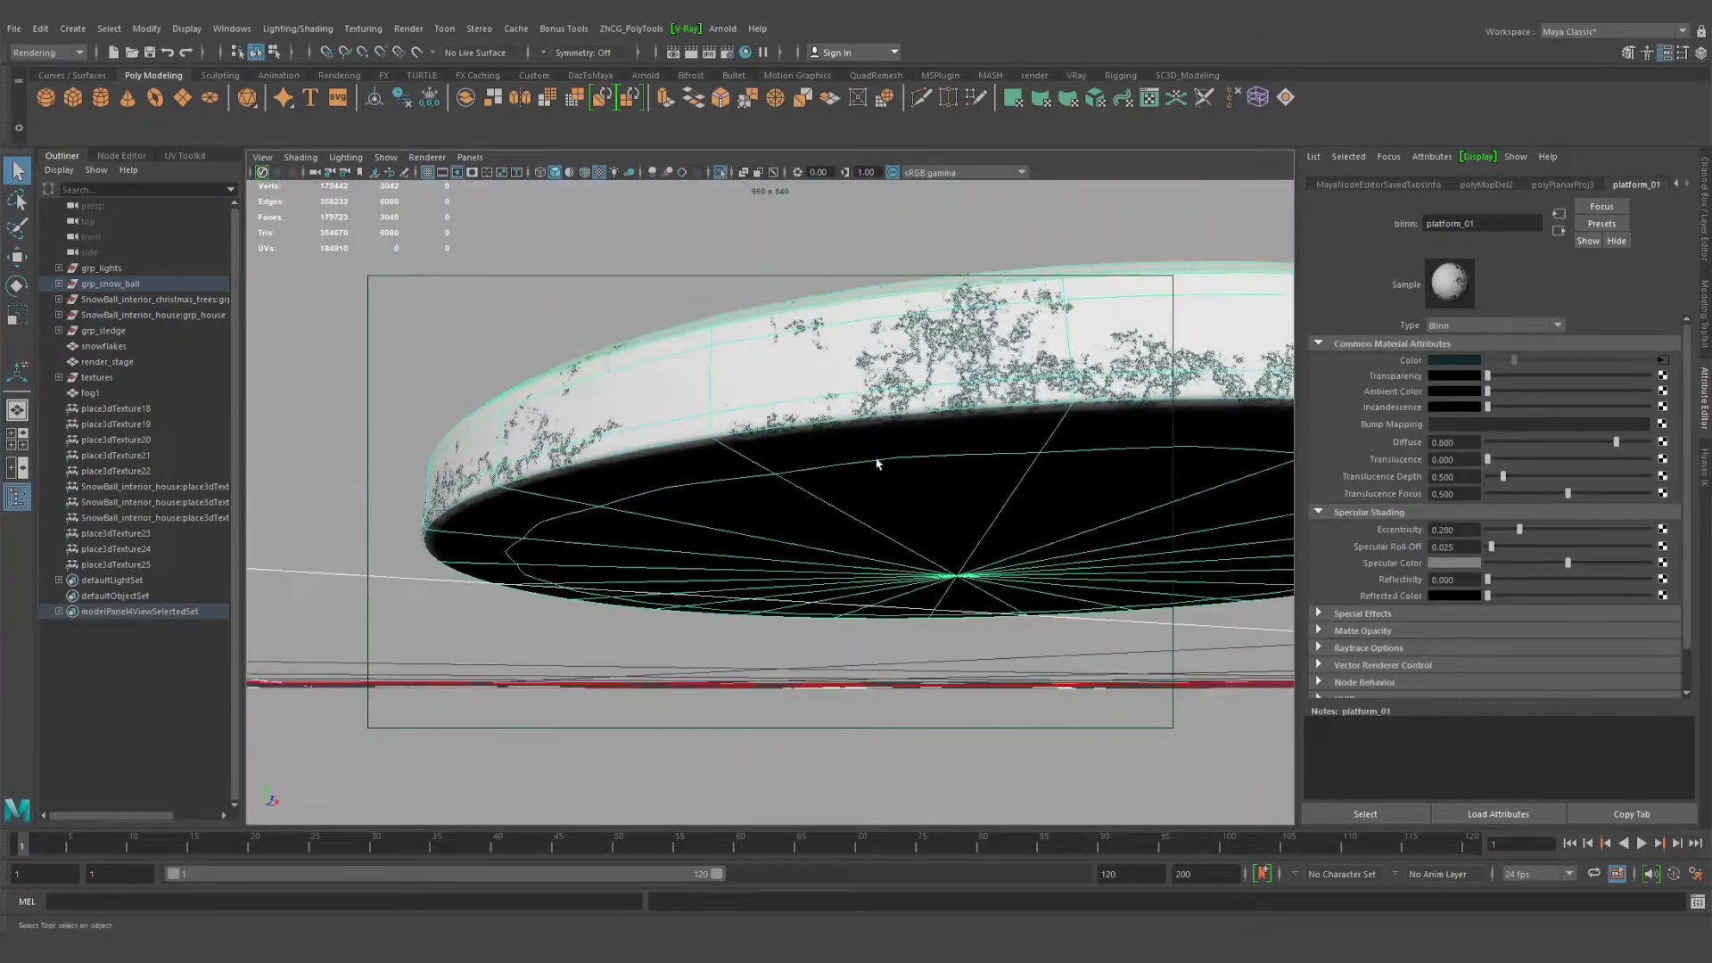
Select the underside faces of the isolated middle tier, removing the outer side face loop from the grown selection
key("F11")
left_click(869, 457)
key("shift+period")
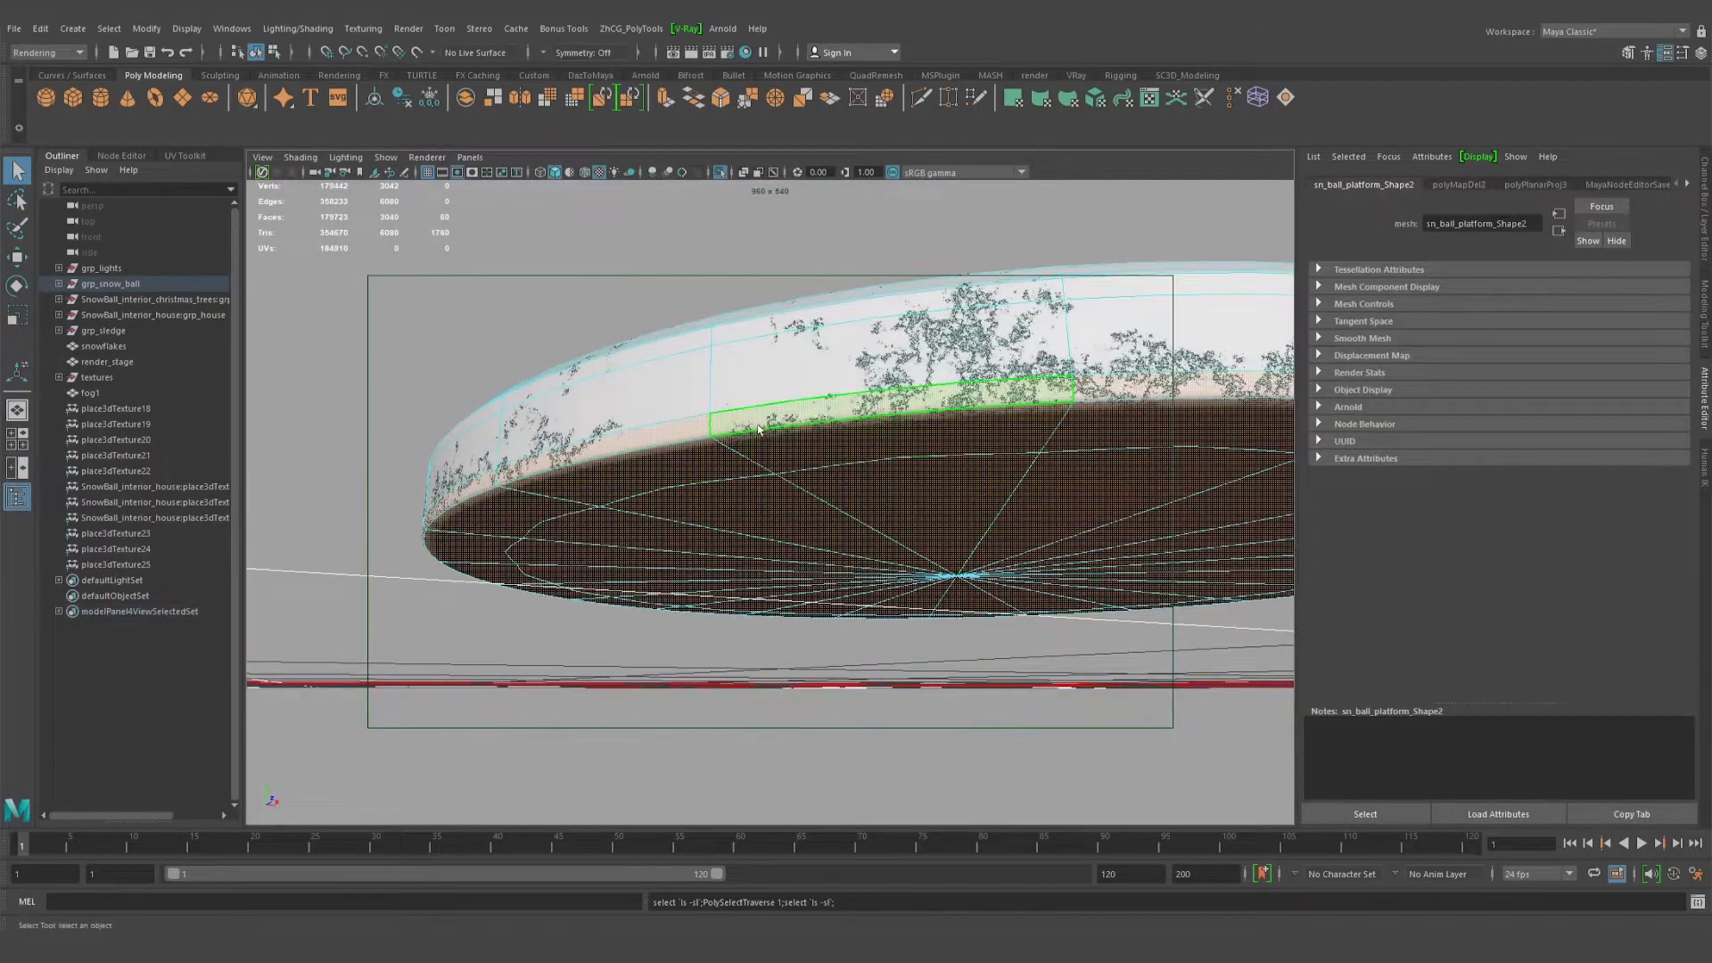
double_click(694, 425, "ctrl")
scroll(714, 437, "down", 5)
left_click_drag(747, 453, 887, 555, "alt")
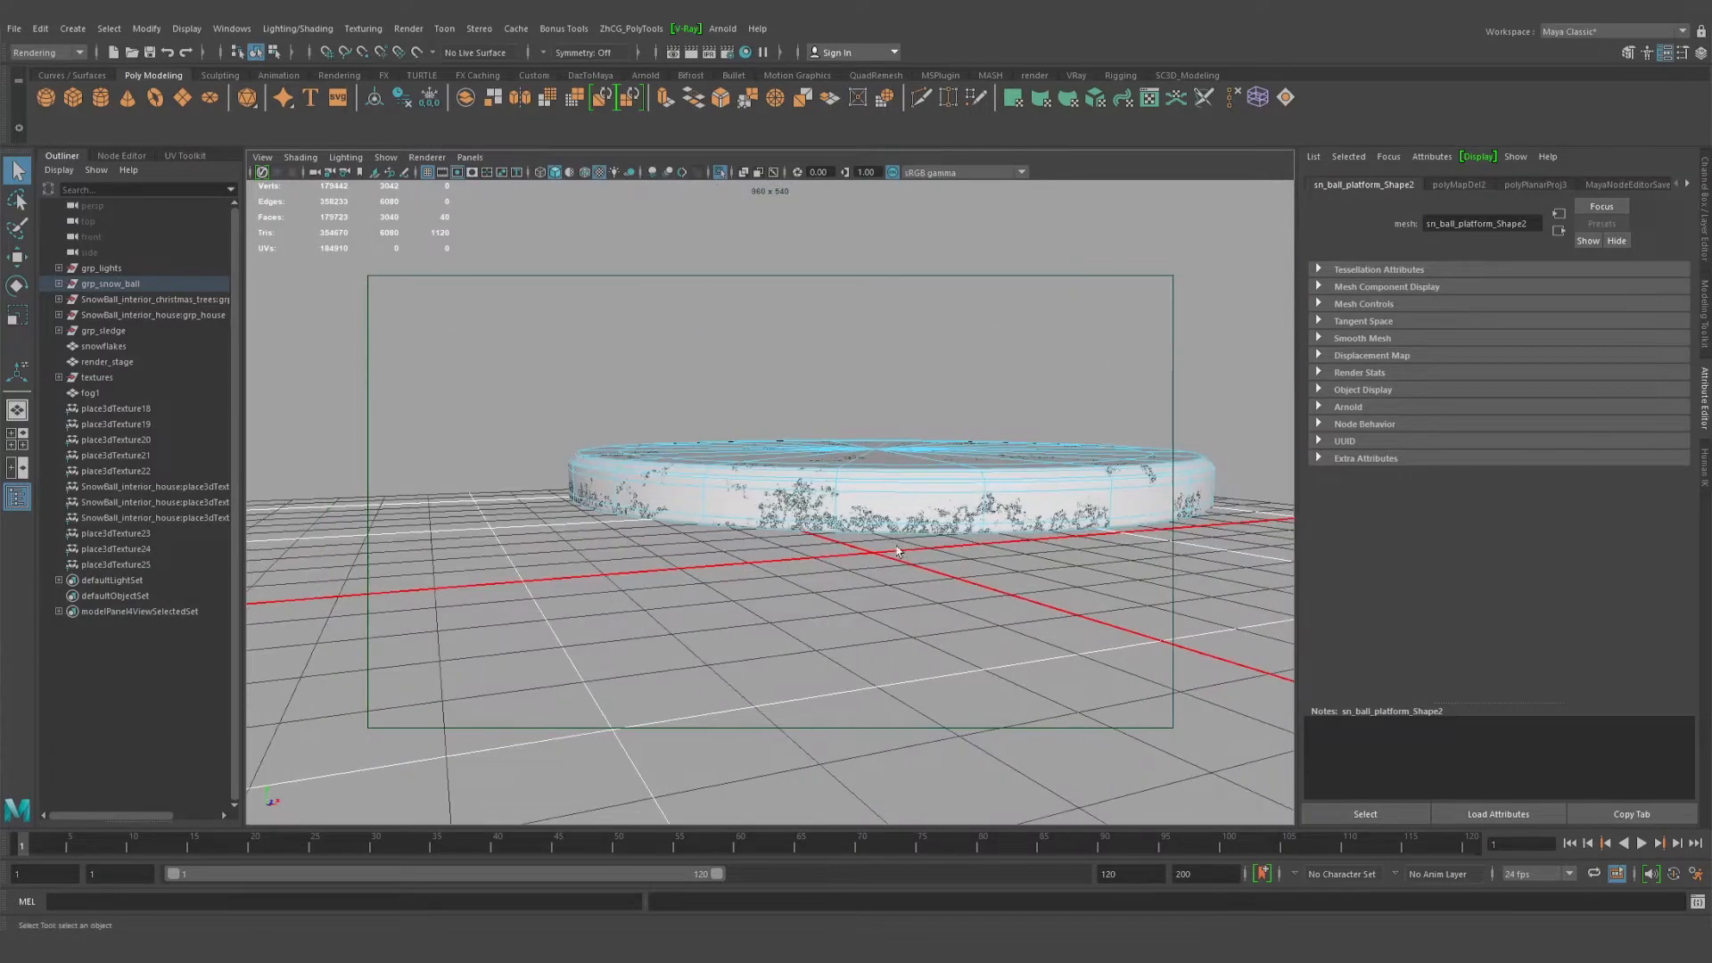
With the whole scene shown, move the middle tier's selected bottom faces vertically and return to object mode with nothing selected
key("w")
key("ctrl+1")
scroll(888, 555, "up", 6)
middle_click_drag(892, 392, 892, 339, "alt")
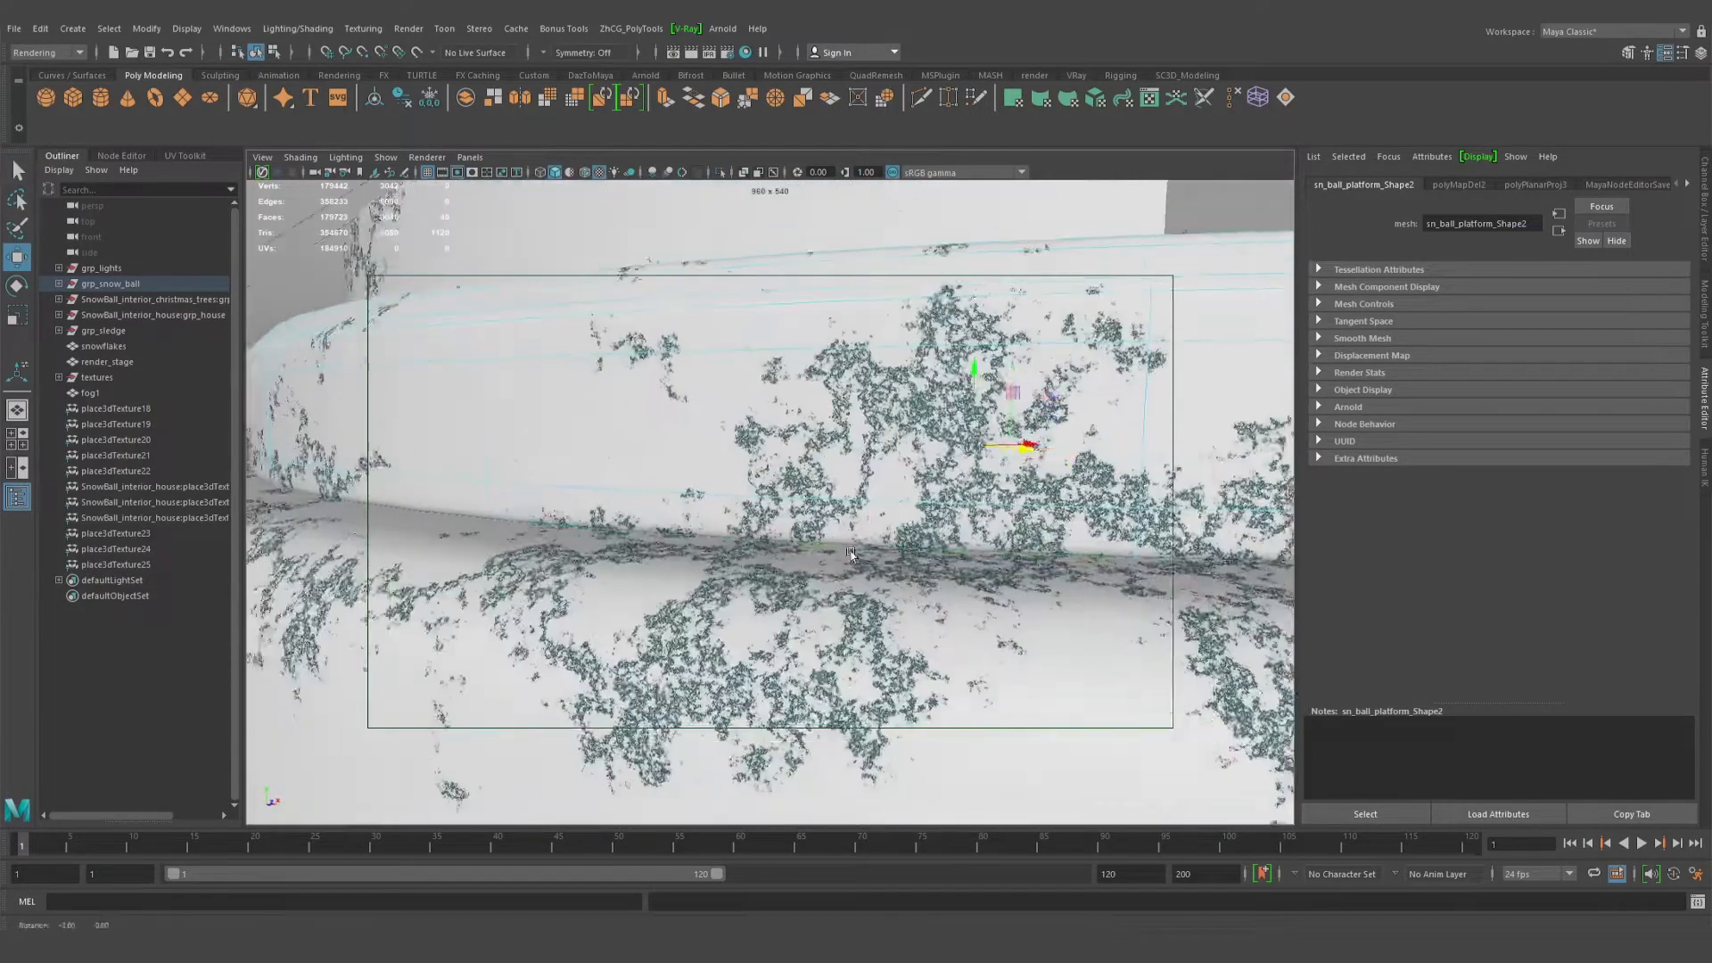
left_click_drag(891, 339, 924, 348, "alt")
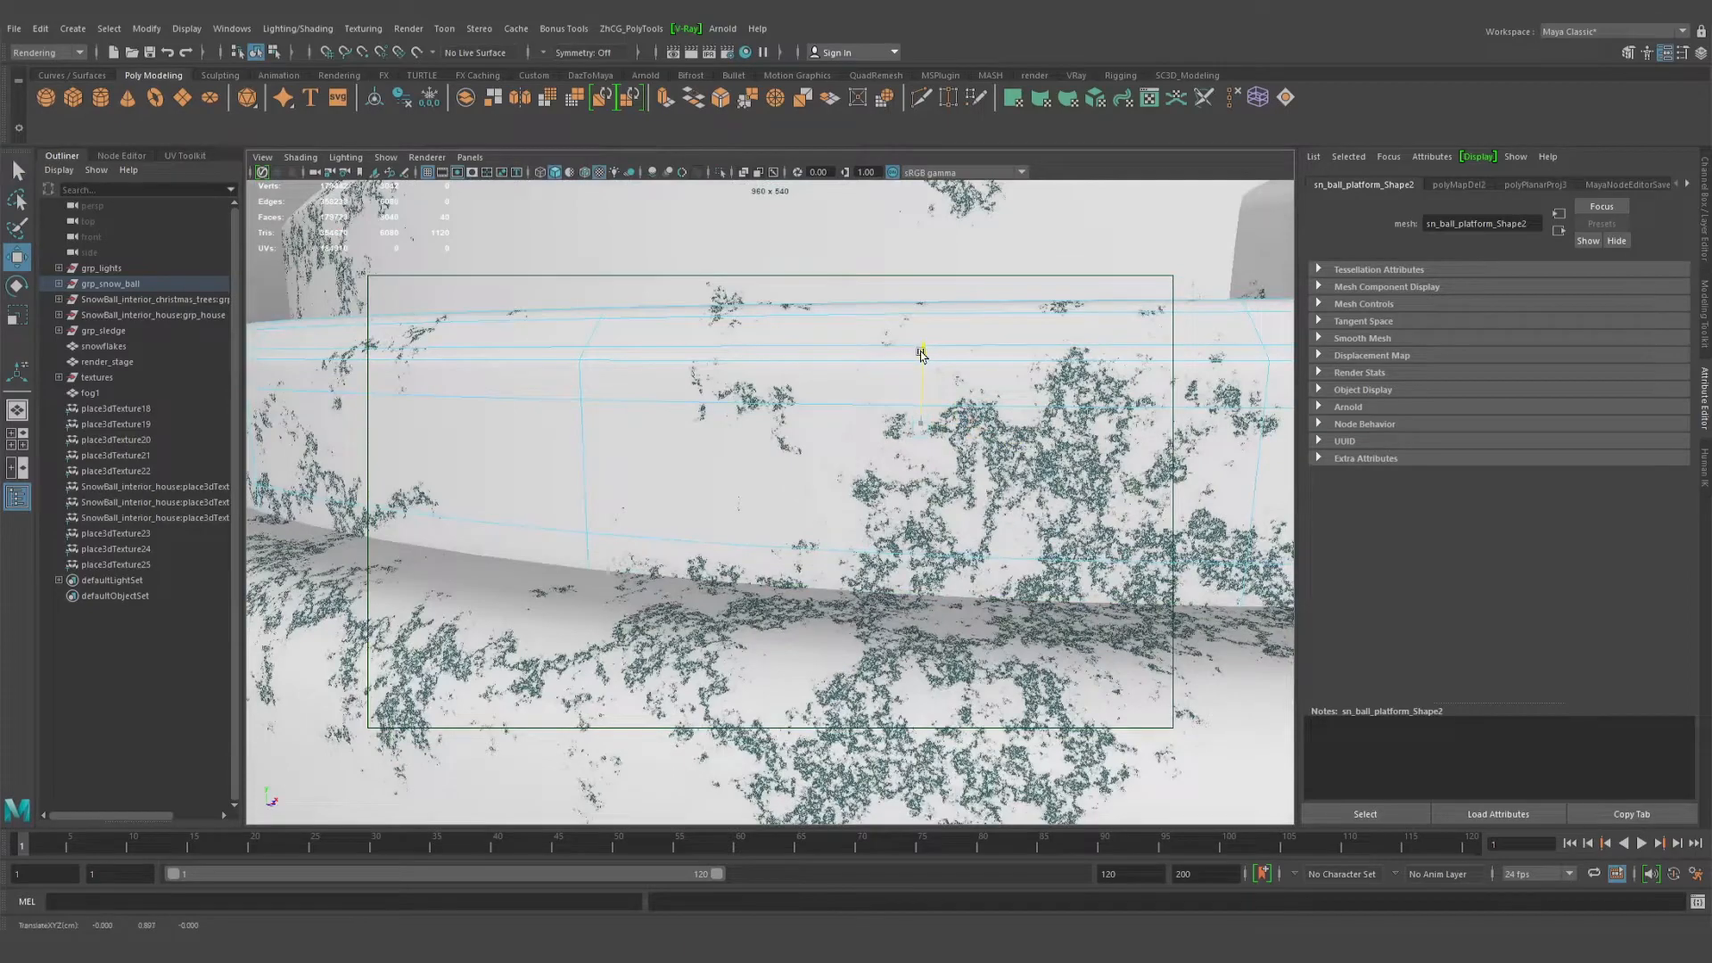
scroll(920, 379, "down", 8)
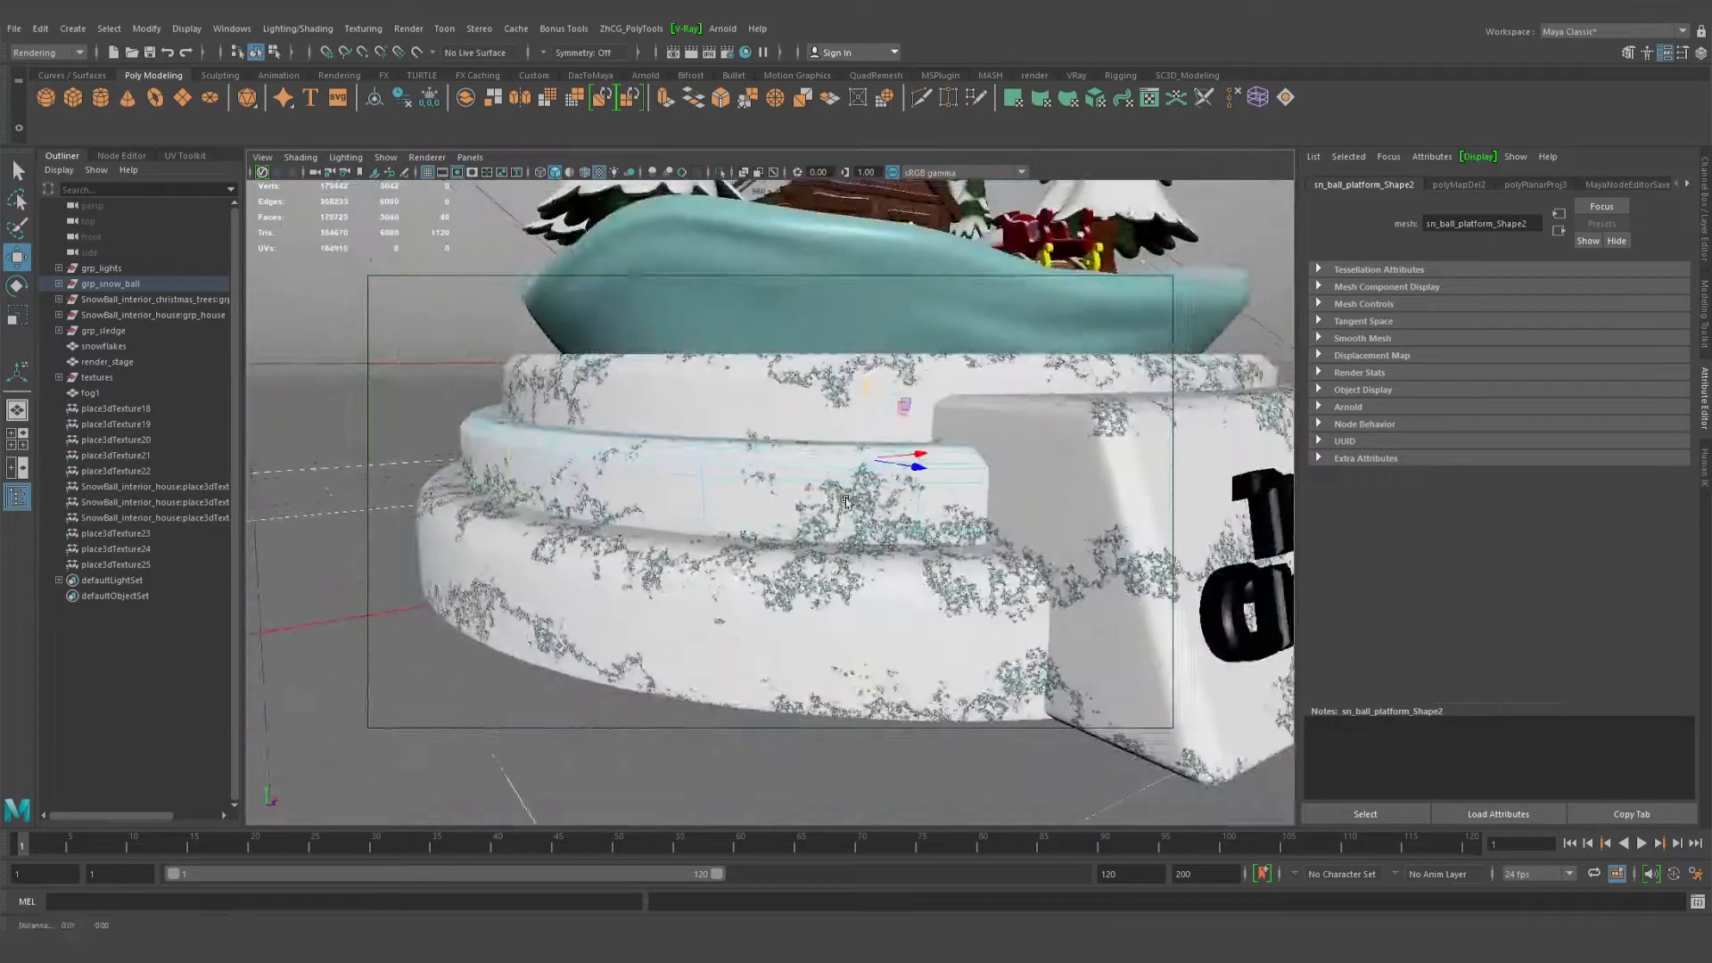
left_click_drag(891, 446, 799, 562, "alt")
key("q")
right_click_drag(799, 557, 799, 491)
scroll(794, 535, "down", 5)
mouse_move(606, 605)
left_mouse_down("alt")
mouse_move(584, 607)
mouse_move(599, 589)
left_mouse_up("alt")
scroll(657, 500, "up", 4)
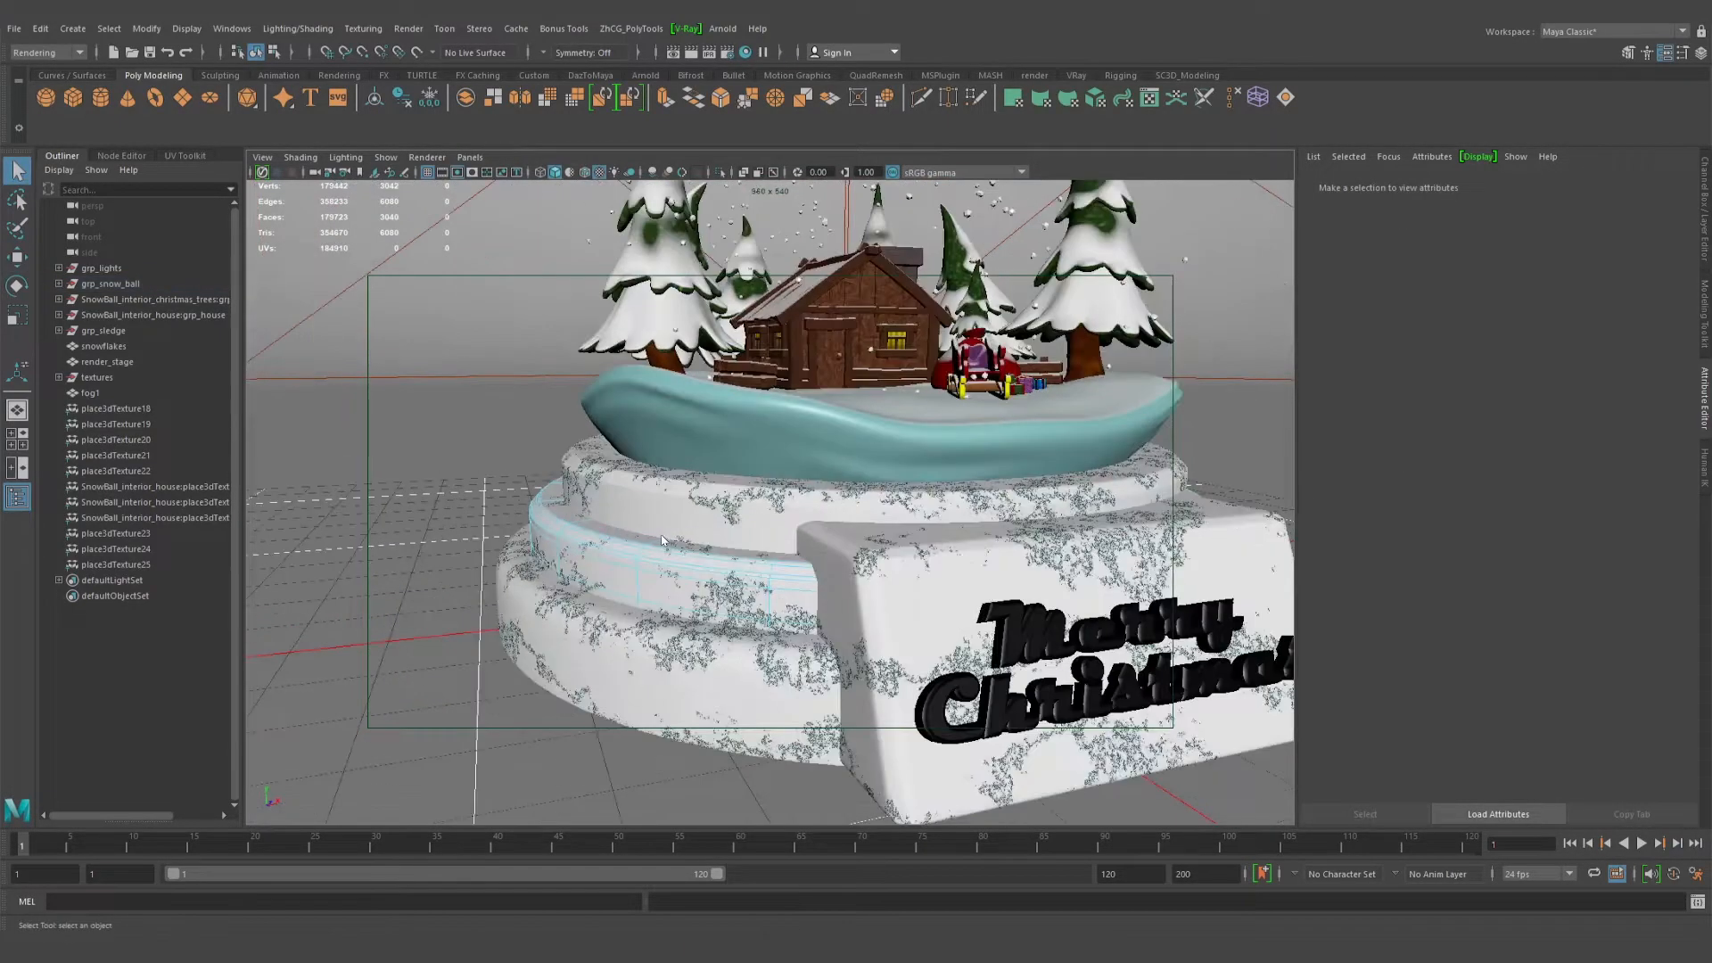
right_click_drag(659, 500, 741, 478)
left_click(496, 535)
left_click_drag(640, 566, 688, 585, "alt")
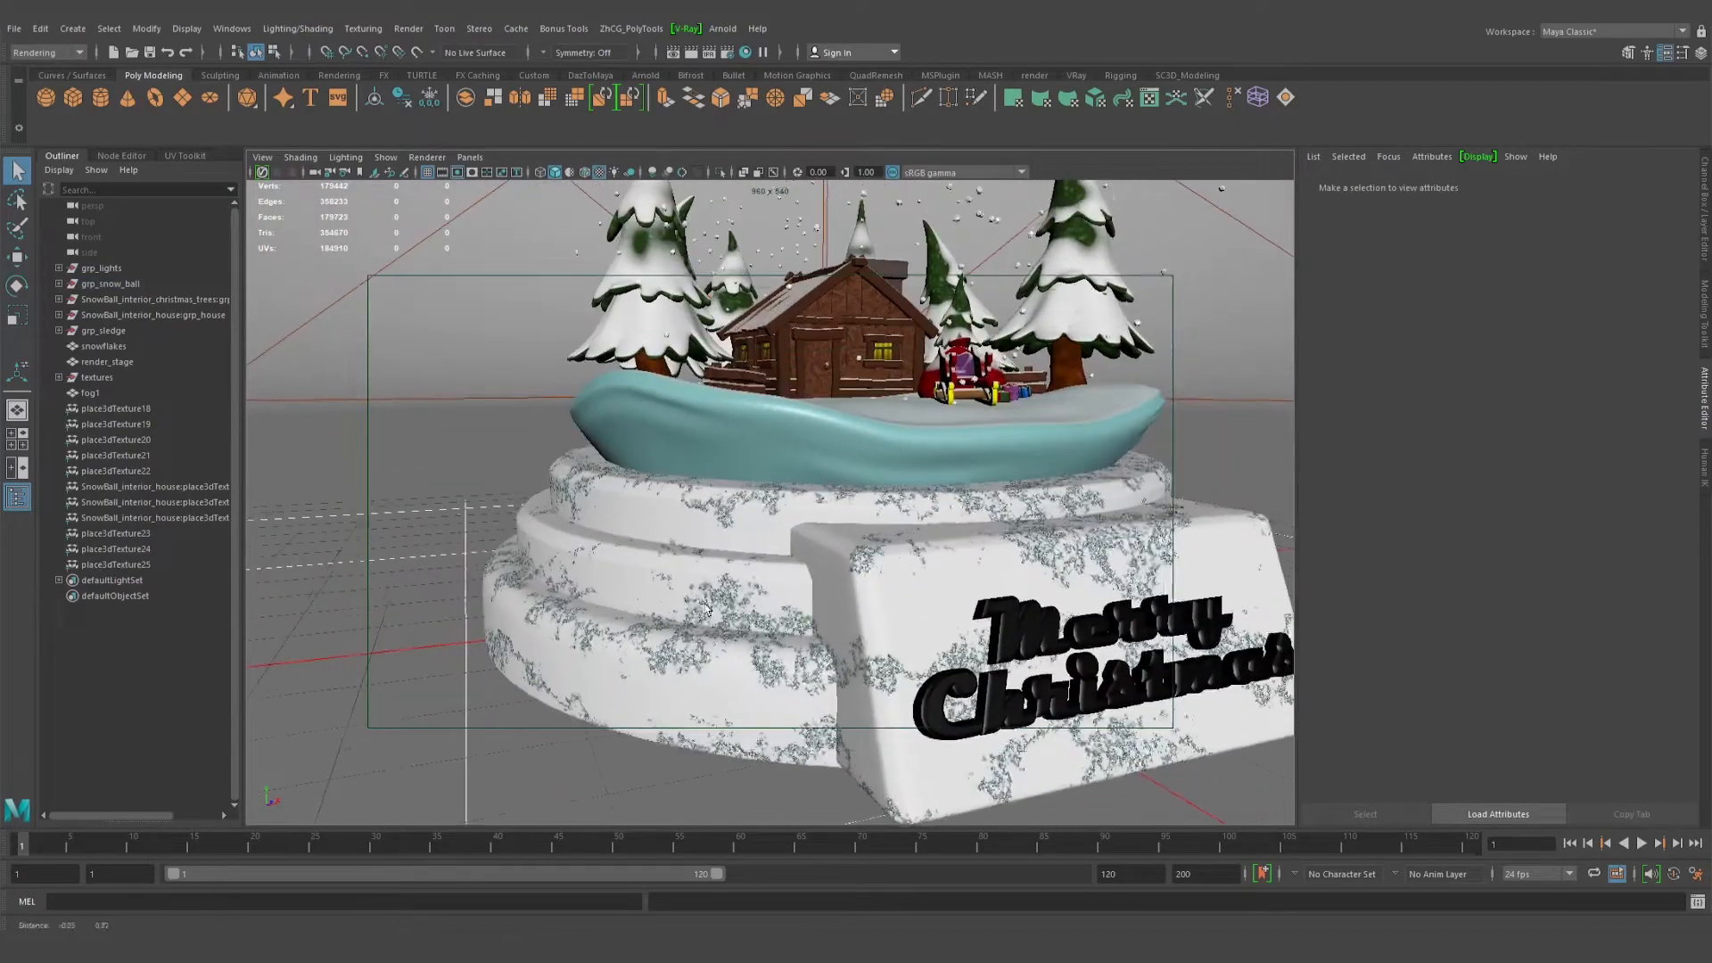
Set the filler color of the plaque's marble texture to mid gray, 0.500 for R, G and B
scroll(996, 595, "down", 5)
left_click_drag(996, 595, 847, 625, "alt")
scroll(847, 625, "up", 5)
right_click_drag(848, 625, 772, 634, "alt")
middle_click_drag(772, 634, 710, 673, "alt")
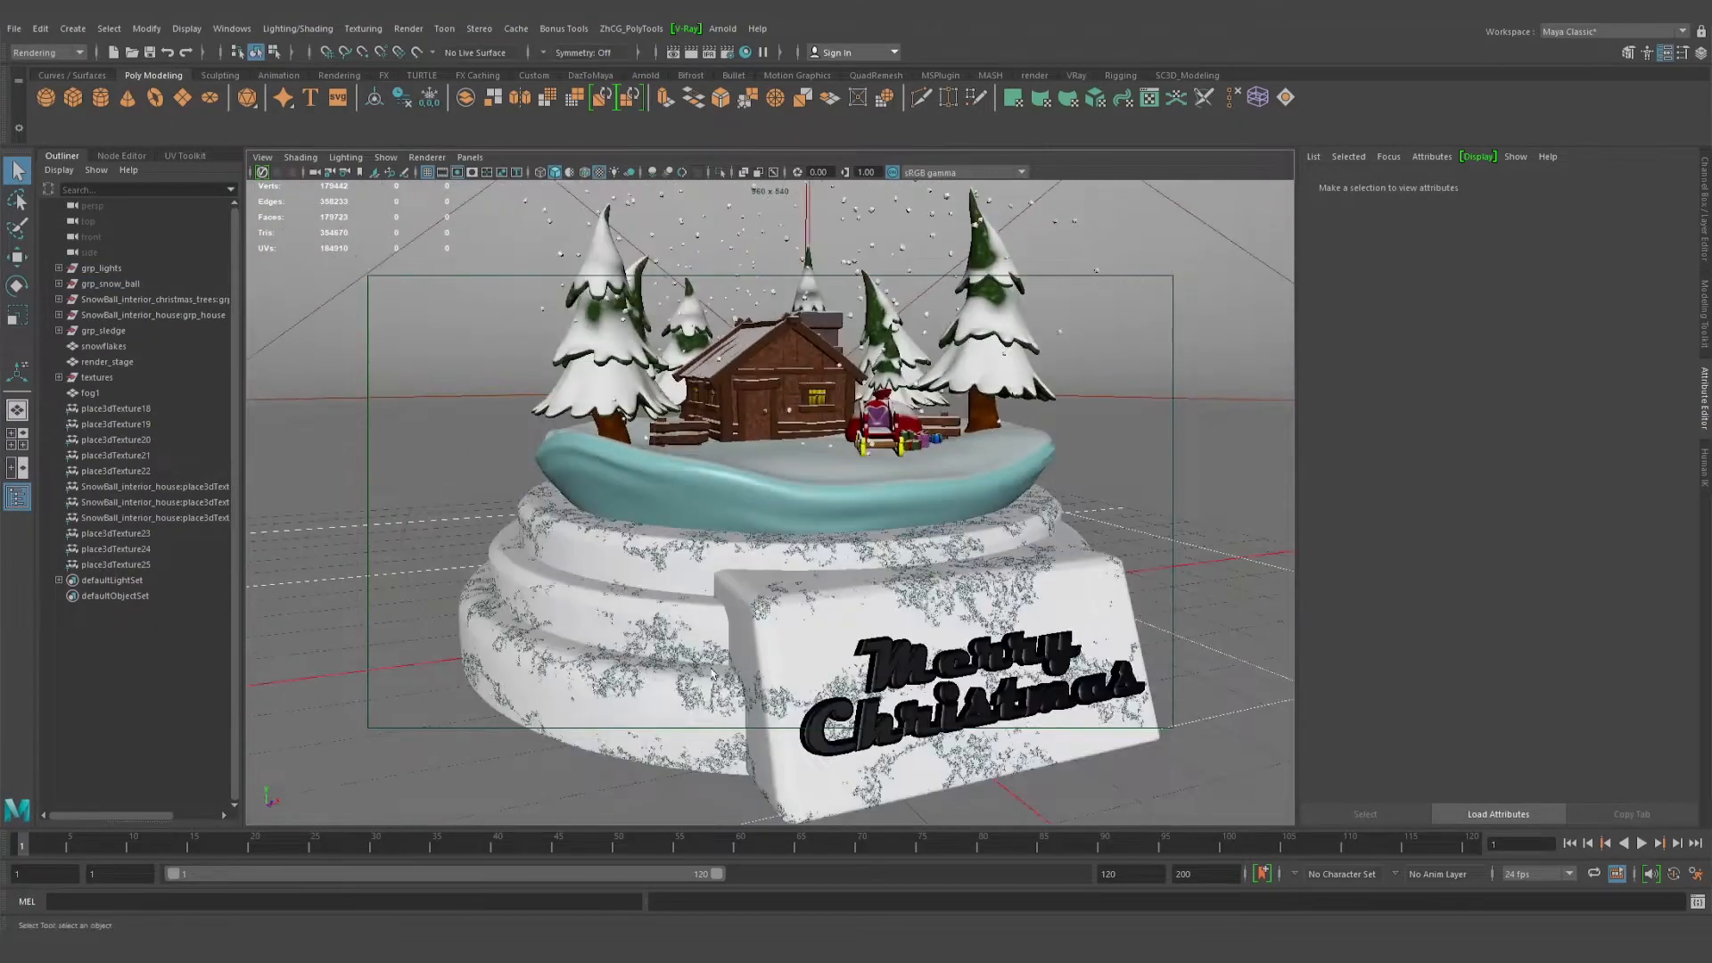
left_click_drag(767, 654, 790, 580, "alt")
left_click(790, 580)
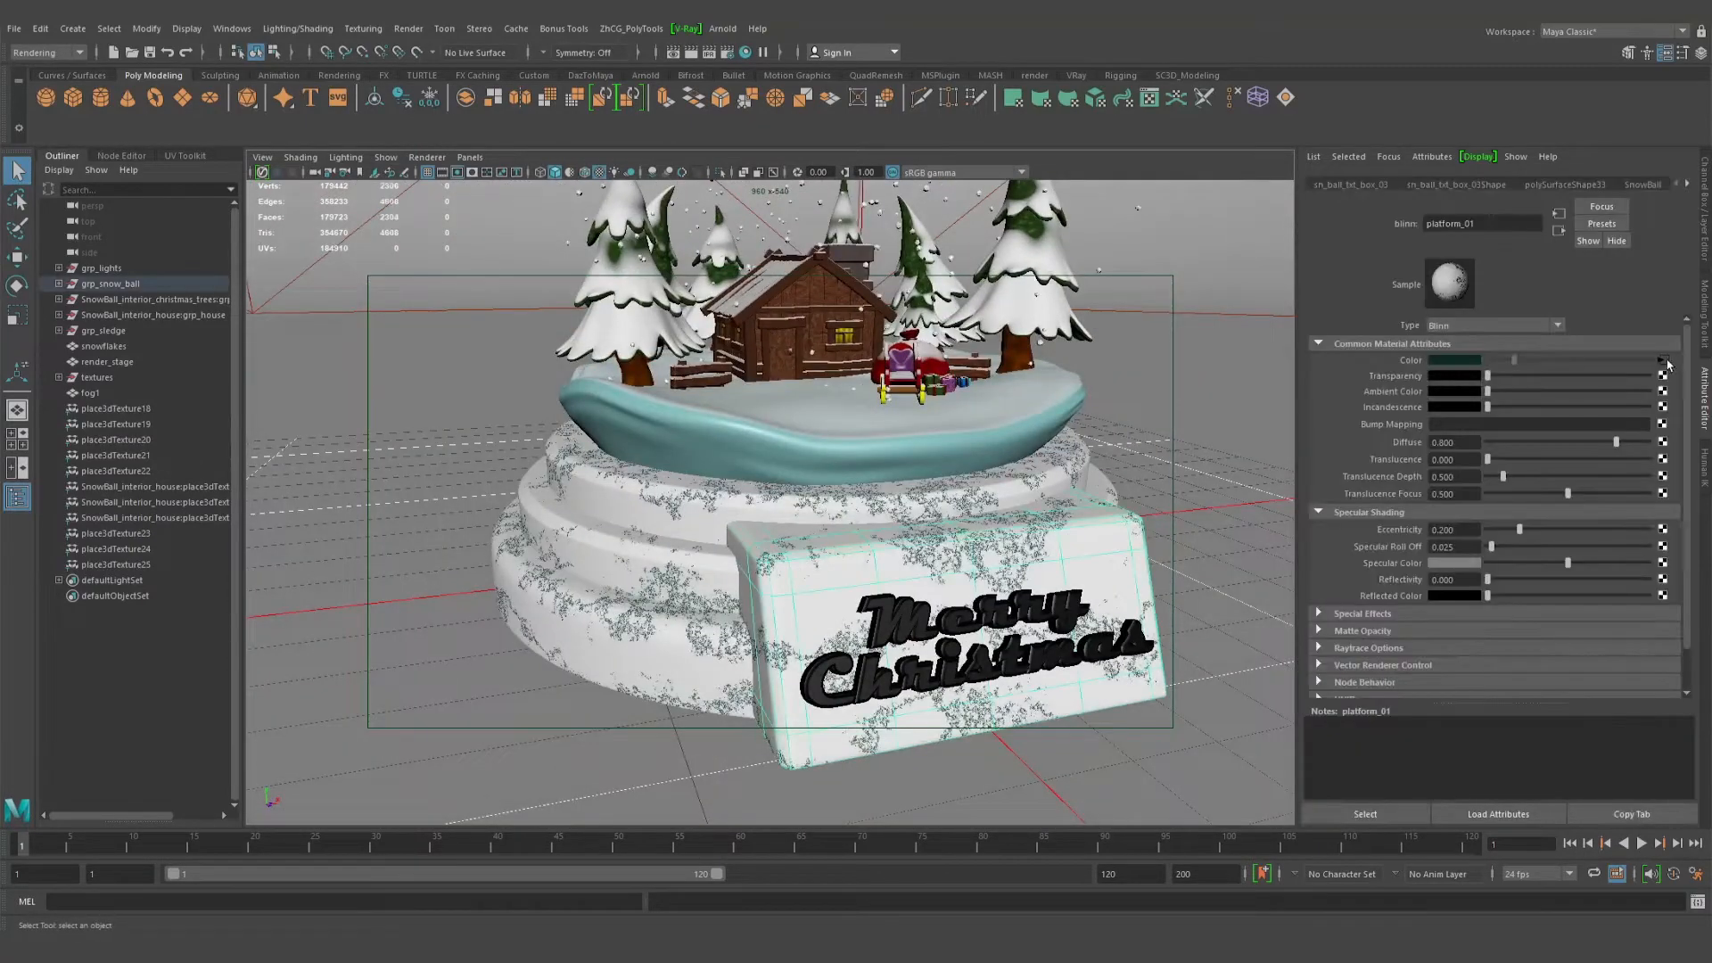
left_click(1664, 361)
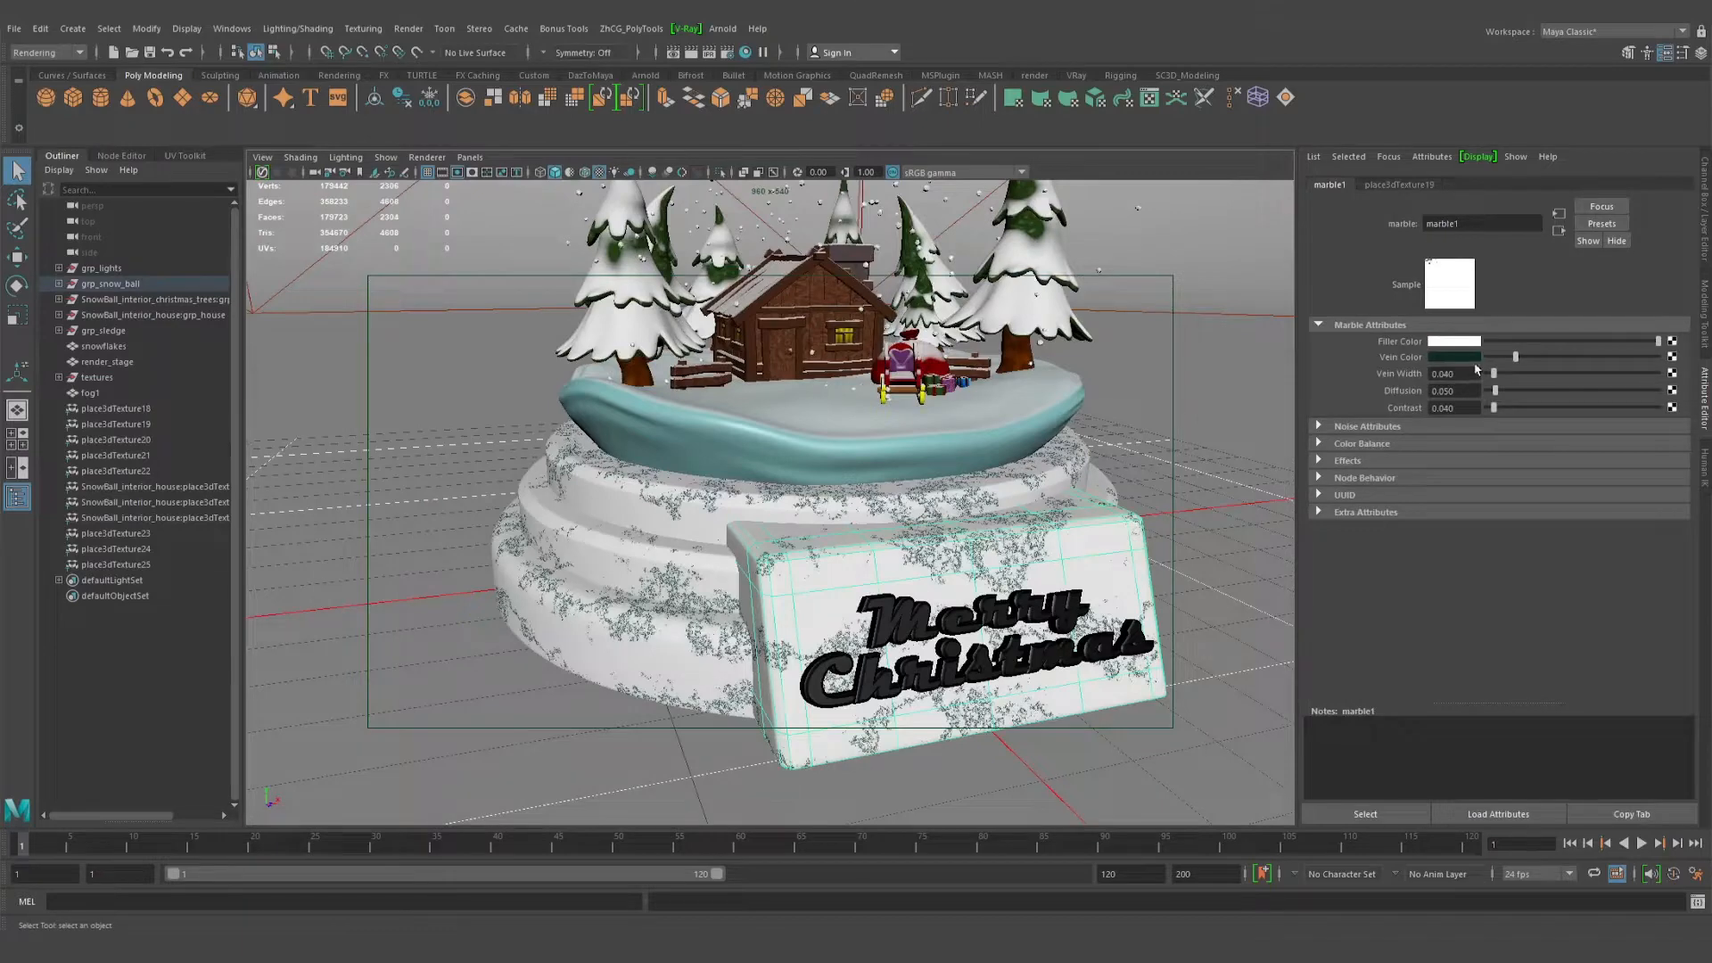
left_click(1571, 342)
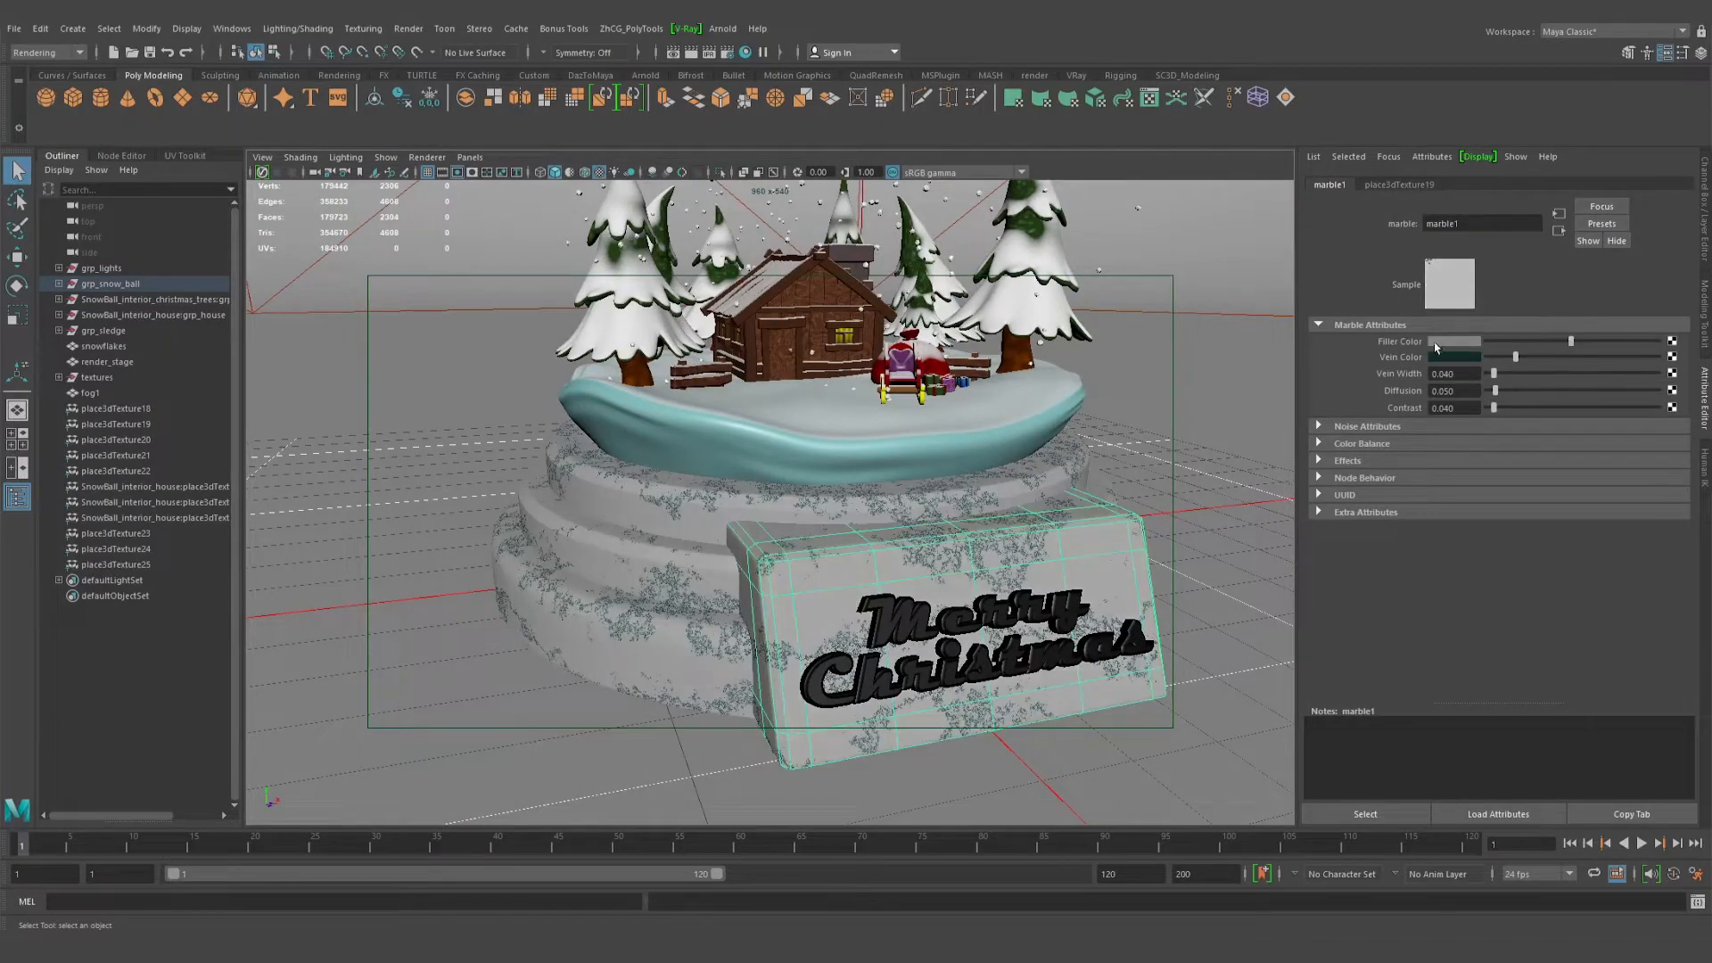
left_click(1469, 342)
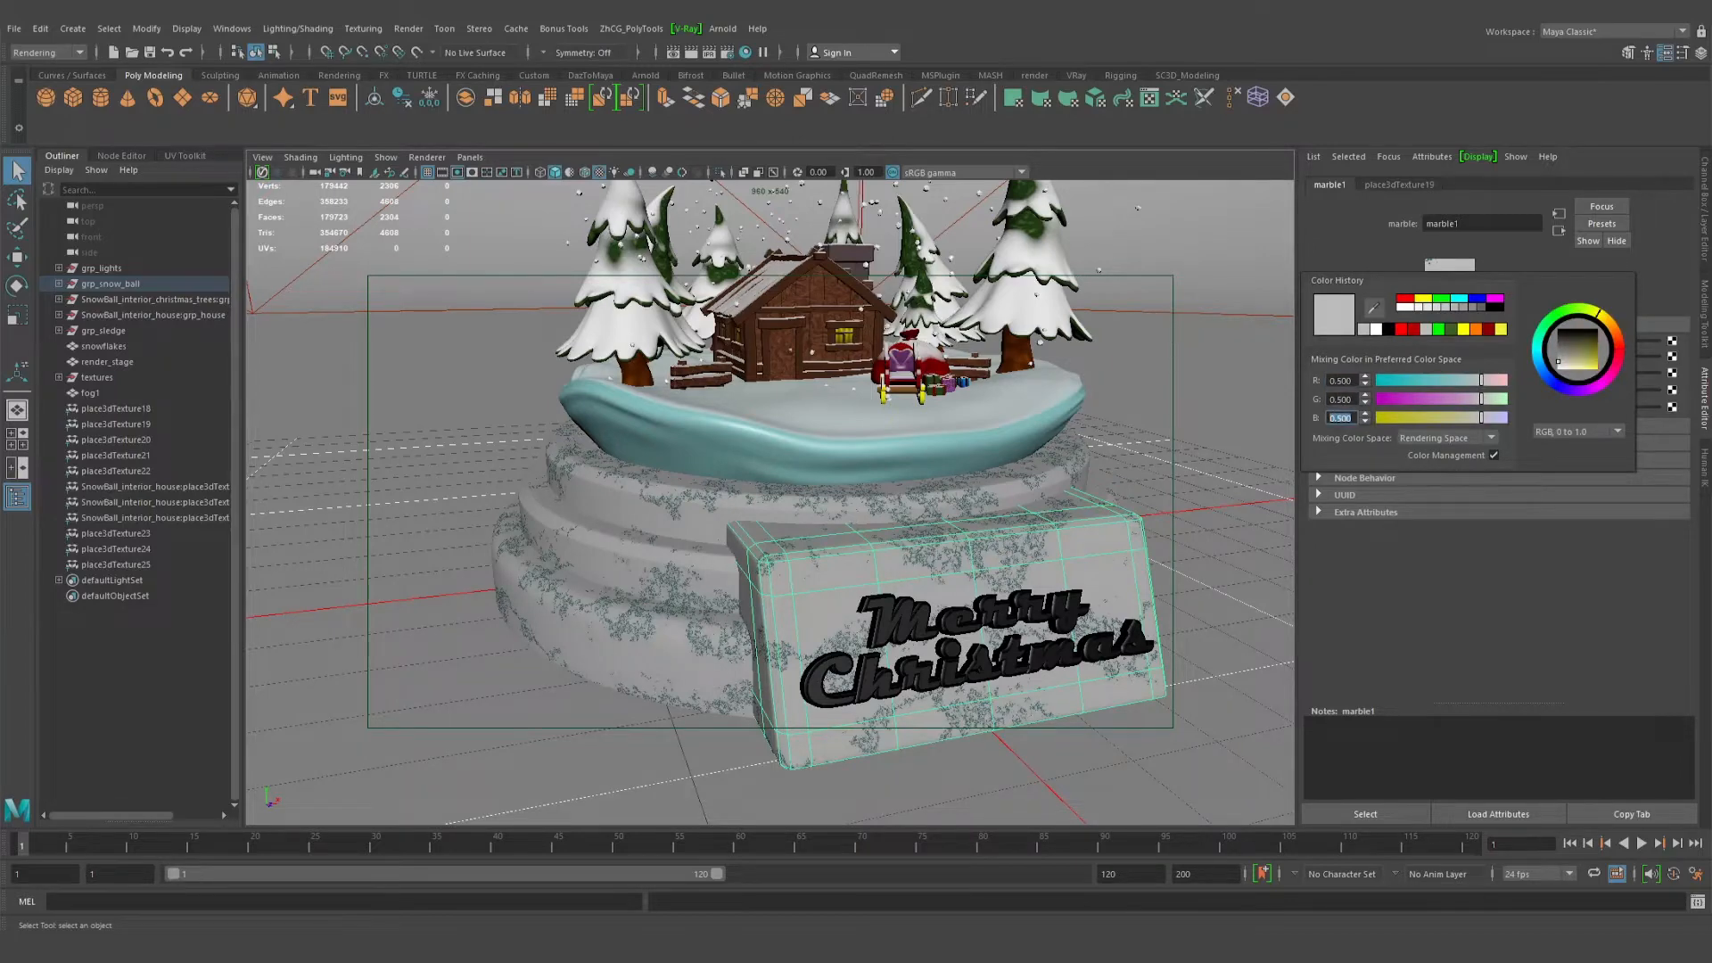
Examine the gray marble base and plaque from several angles in the viewport and the V-Ray interactive render
left_click_drag(1154, 527, 1169, 473, "alt")
right_click_drag(892, 419, 939, 419, "alt")
middle_click_drag(939, 419, 972, 624, "alt")
left_click_drag(973, 624, 927, 615, "alt")
right_click_drag(927, 616, 848, 502, "alt")
left_click_drag(940, 561, 898, 595, "alt")
right_click_drag(898, 596, 863, 575, "alt")
left_click_drag(864, 575, 761, 533, "alt")
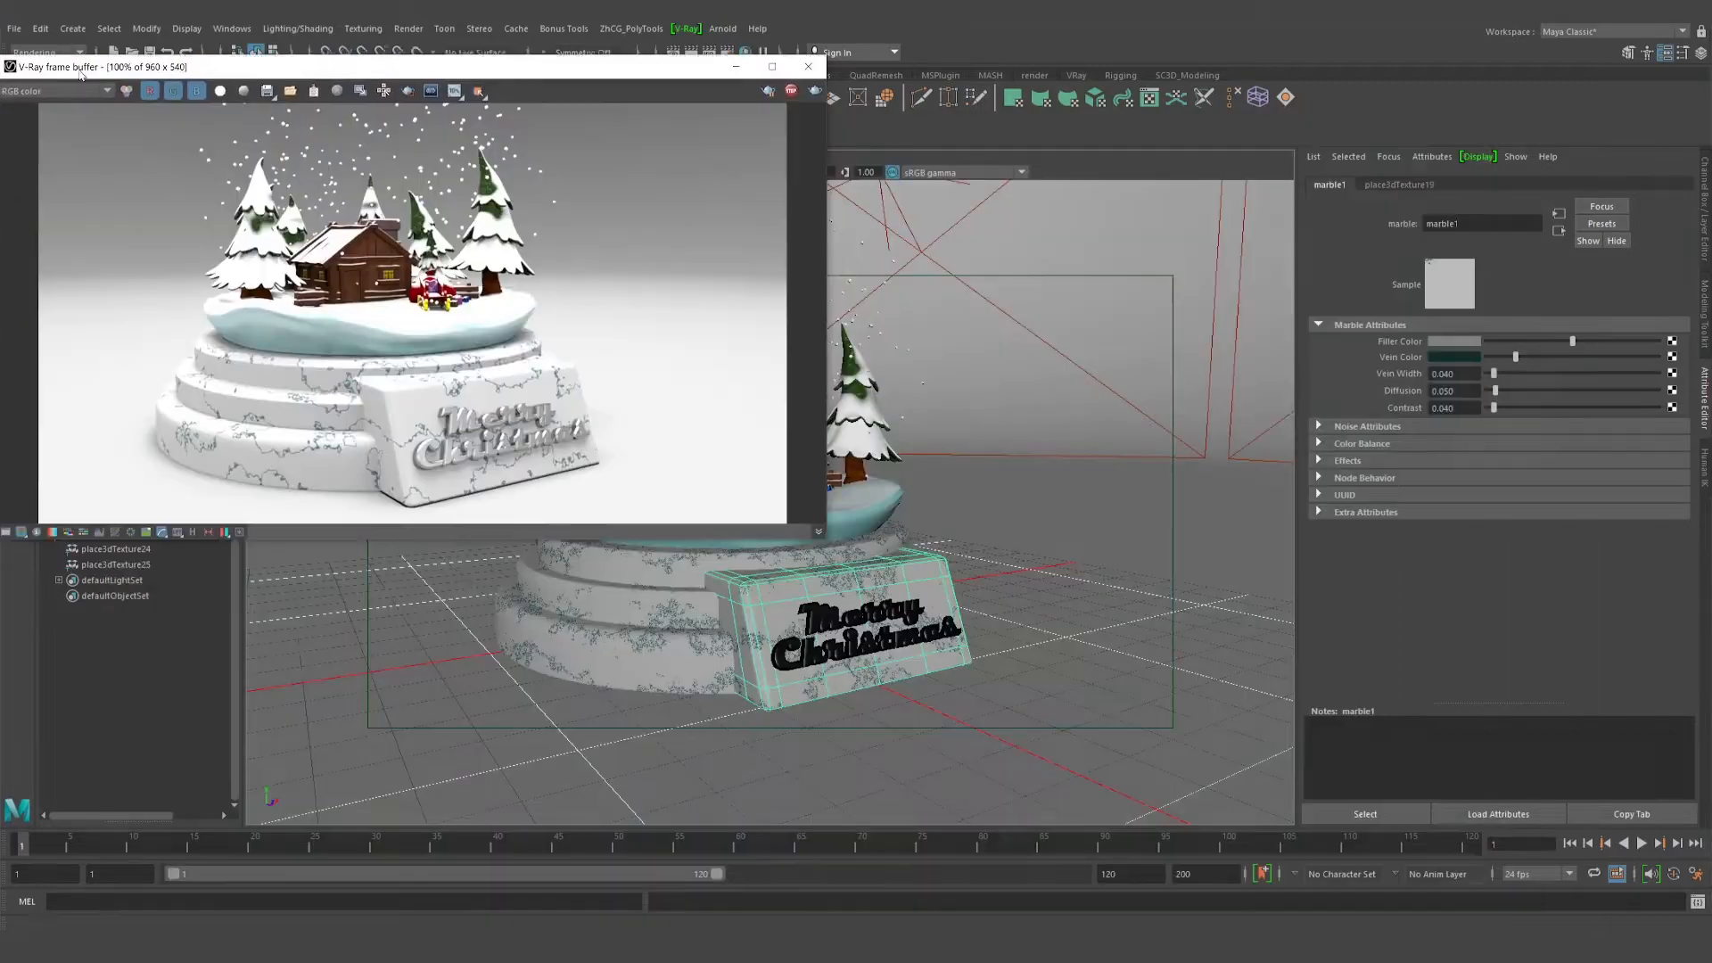
left_click_drag(892, 669, 785, 678, "alt")
right_click_drag(785, 678, 864, 694, "alt")
left_click_drag(864, 694, 941, 584, "alt")
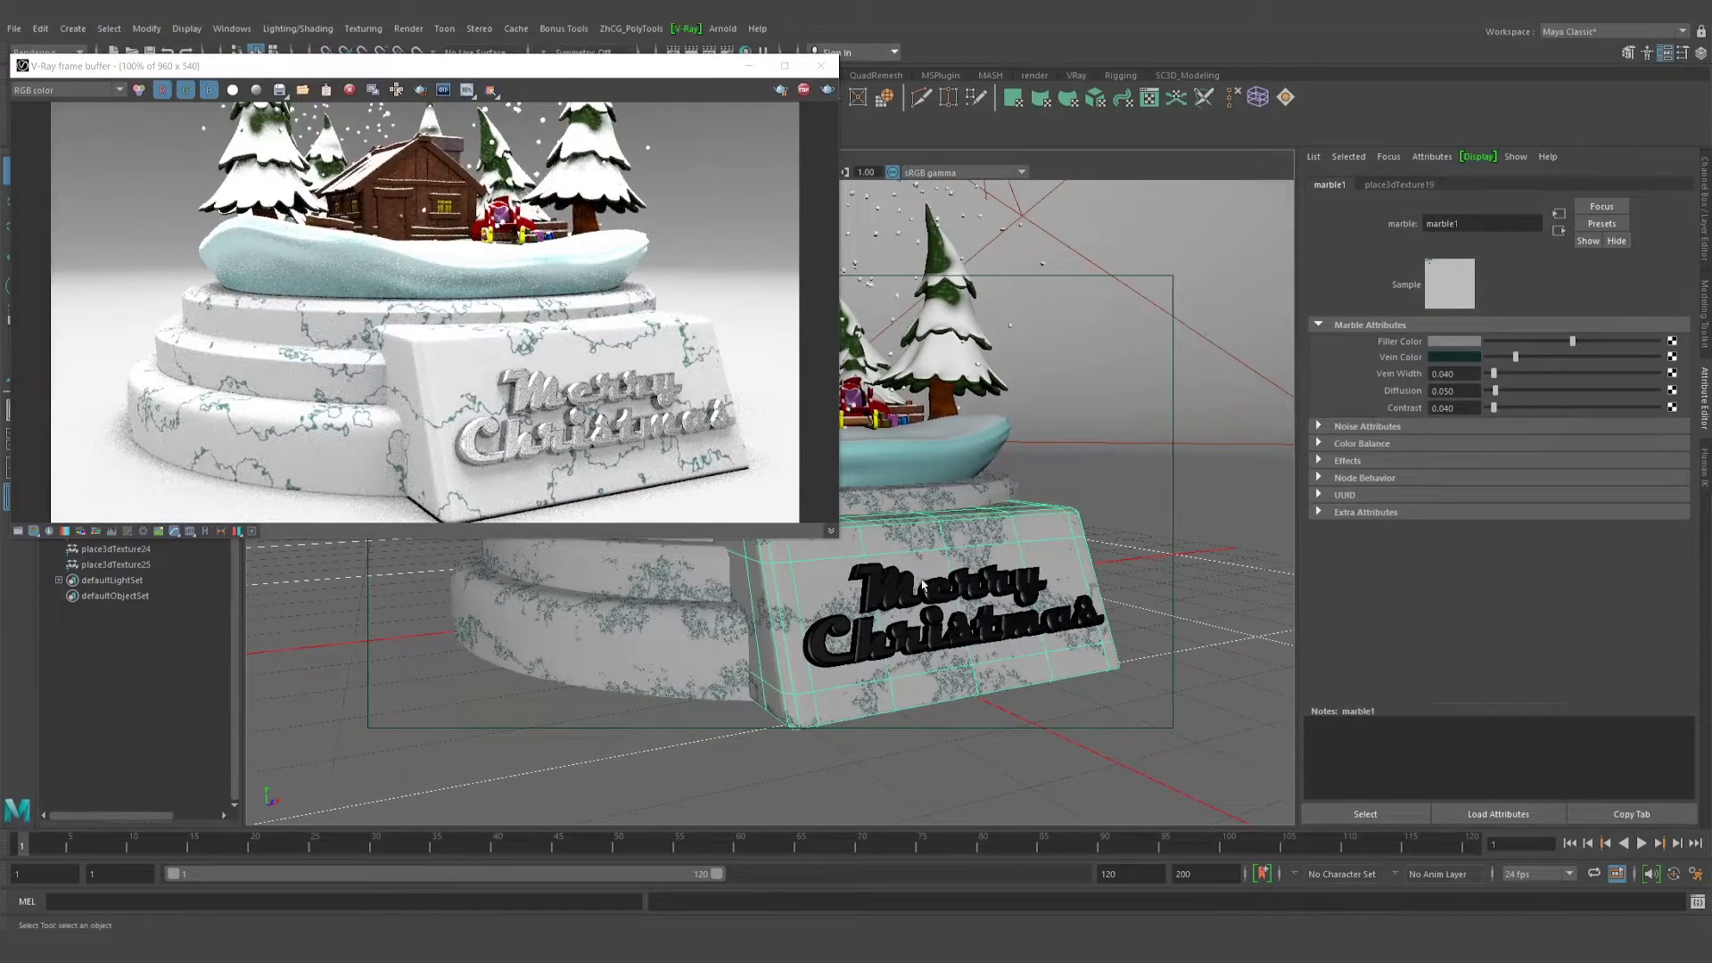
right_click_drag(945, 590, 910, 621, "alt")
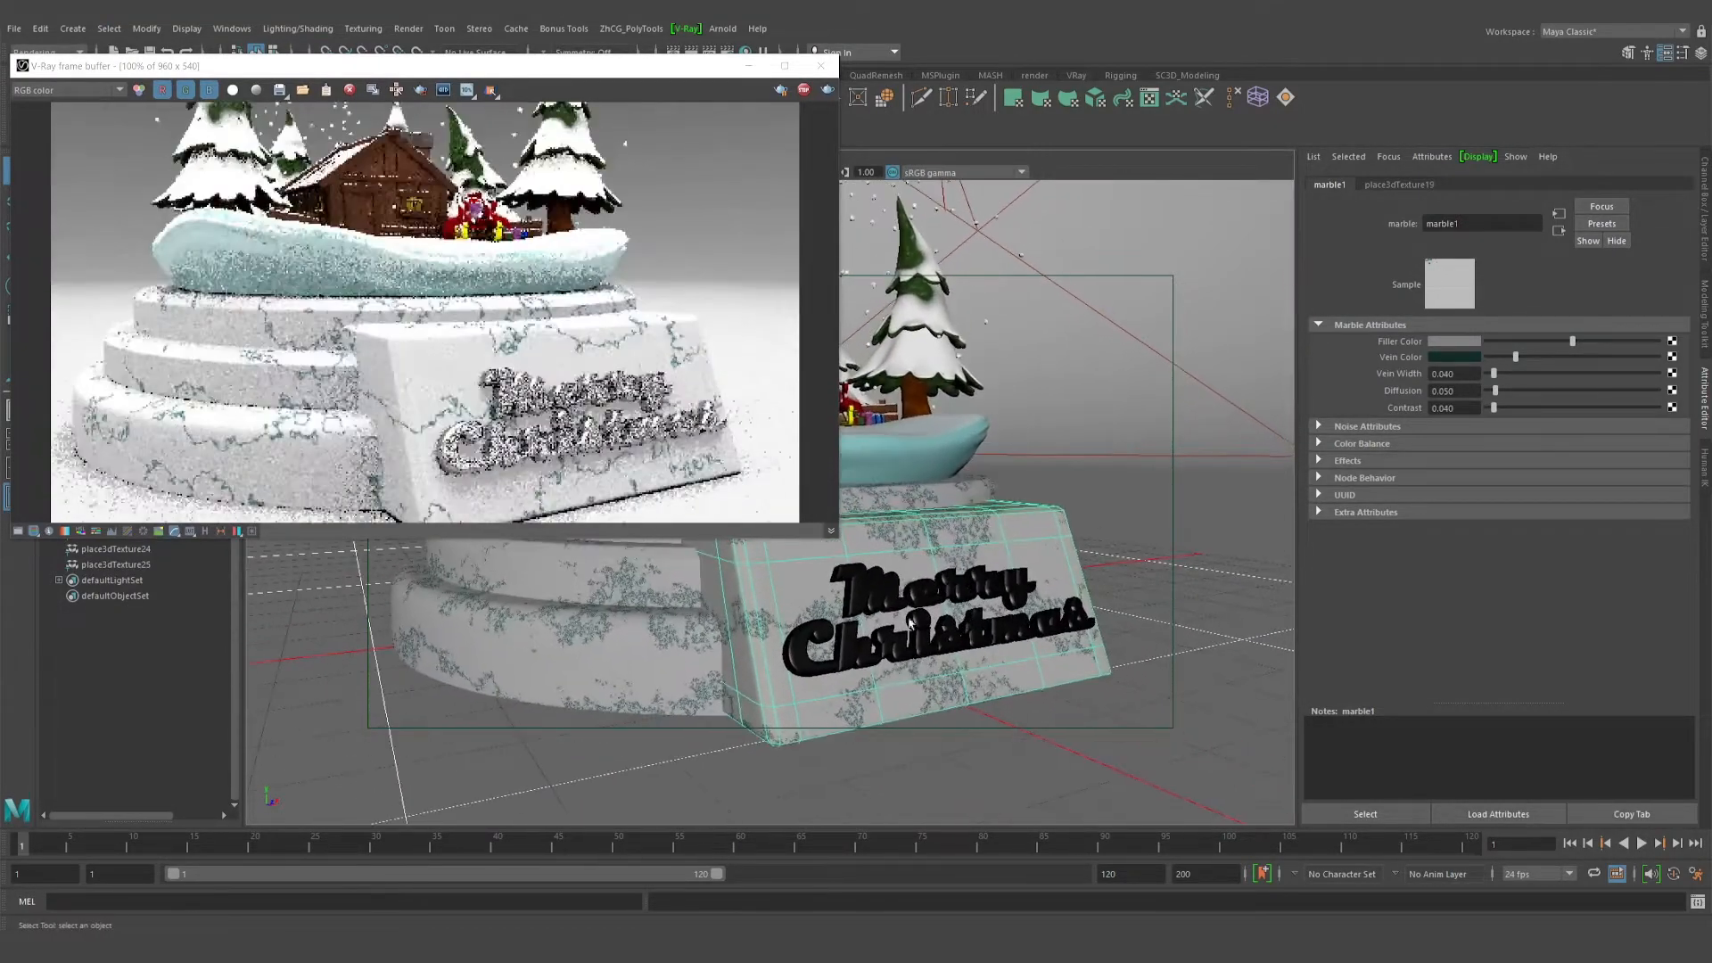
Set the color of the Merry Christmas lettering's material to bright red
left_click(874, 605)
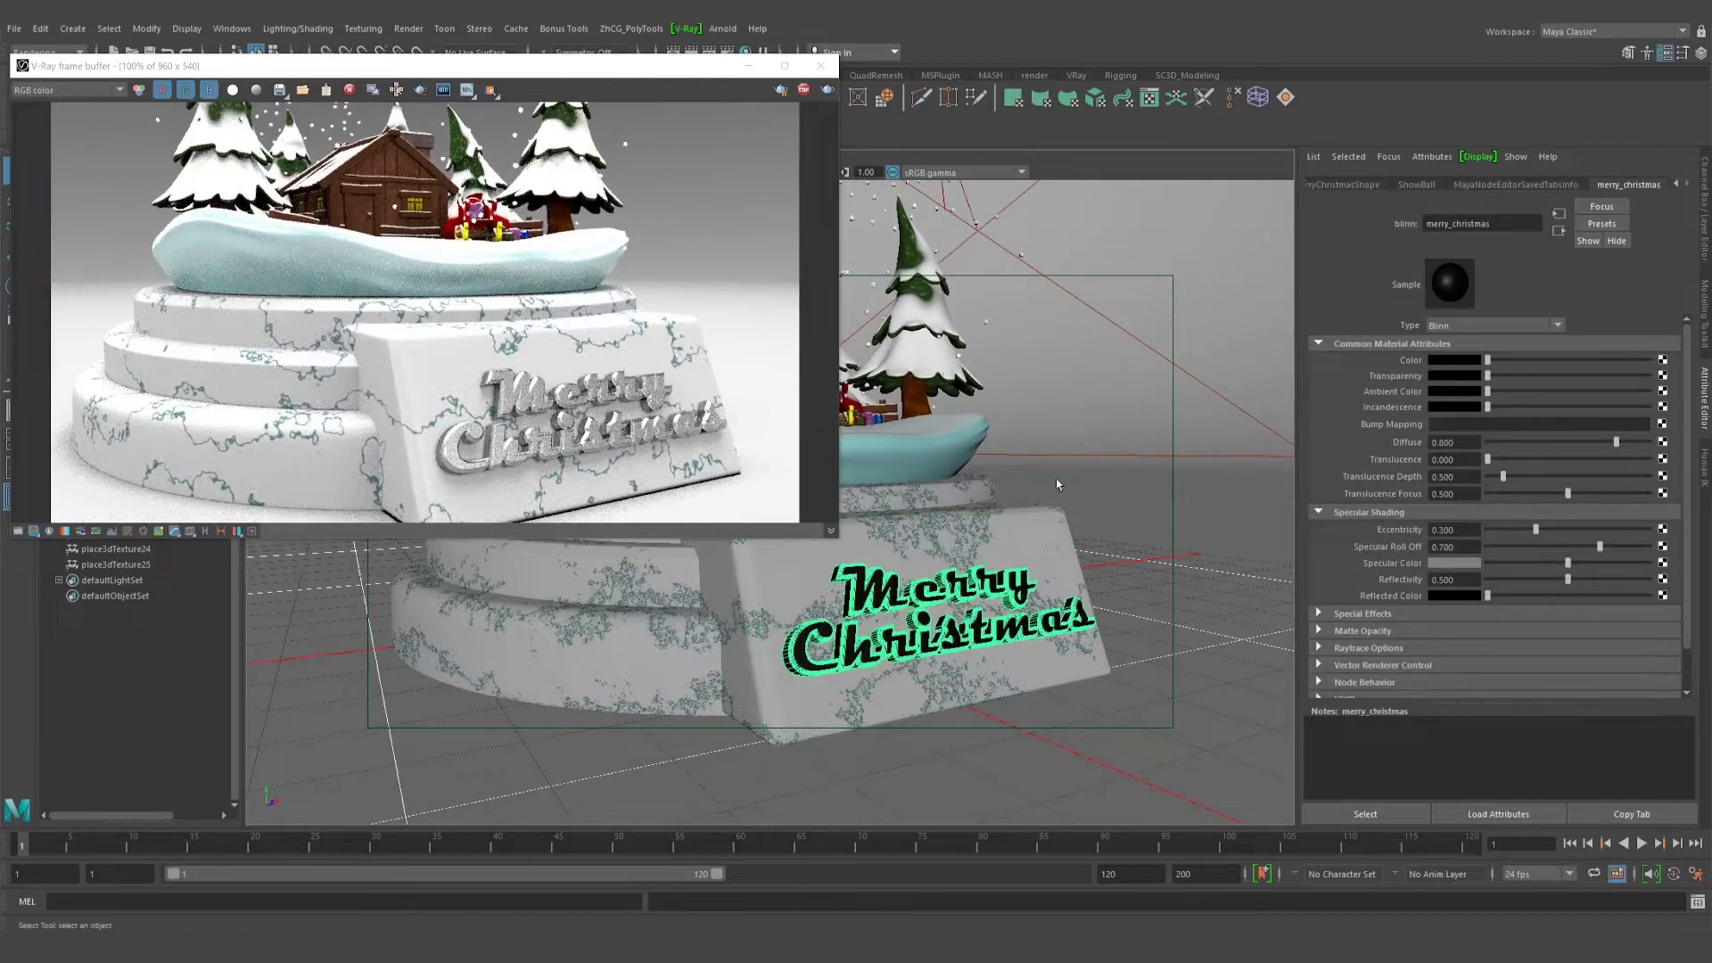
left_click(1455, 361)
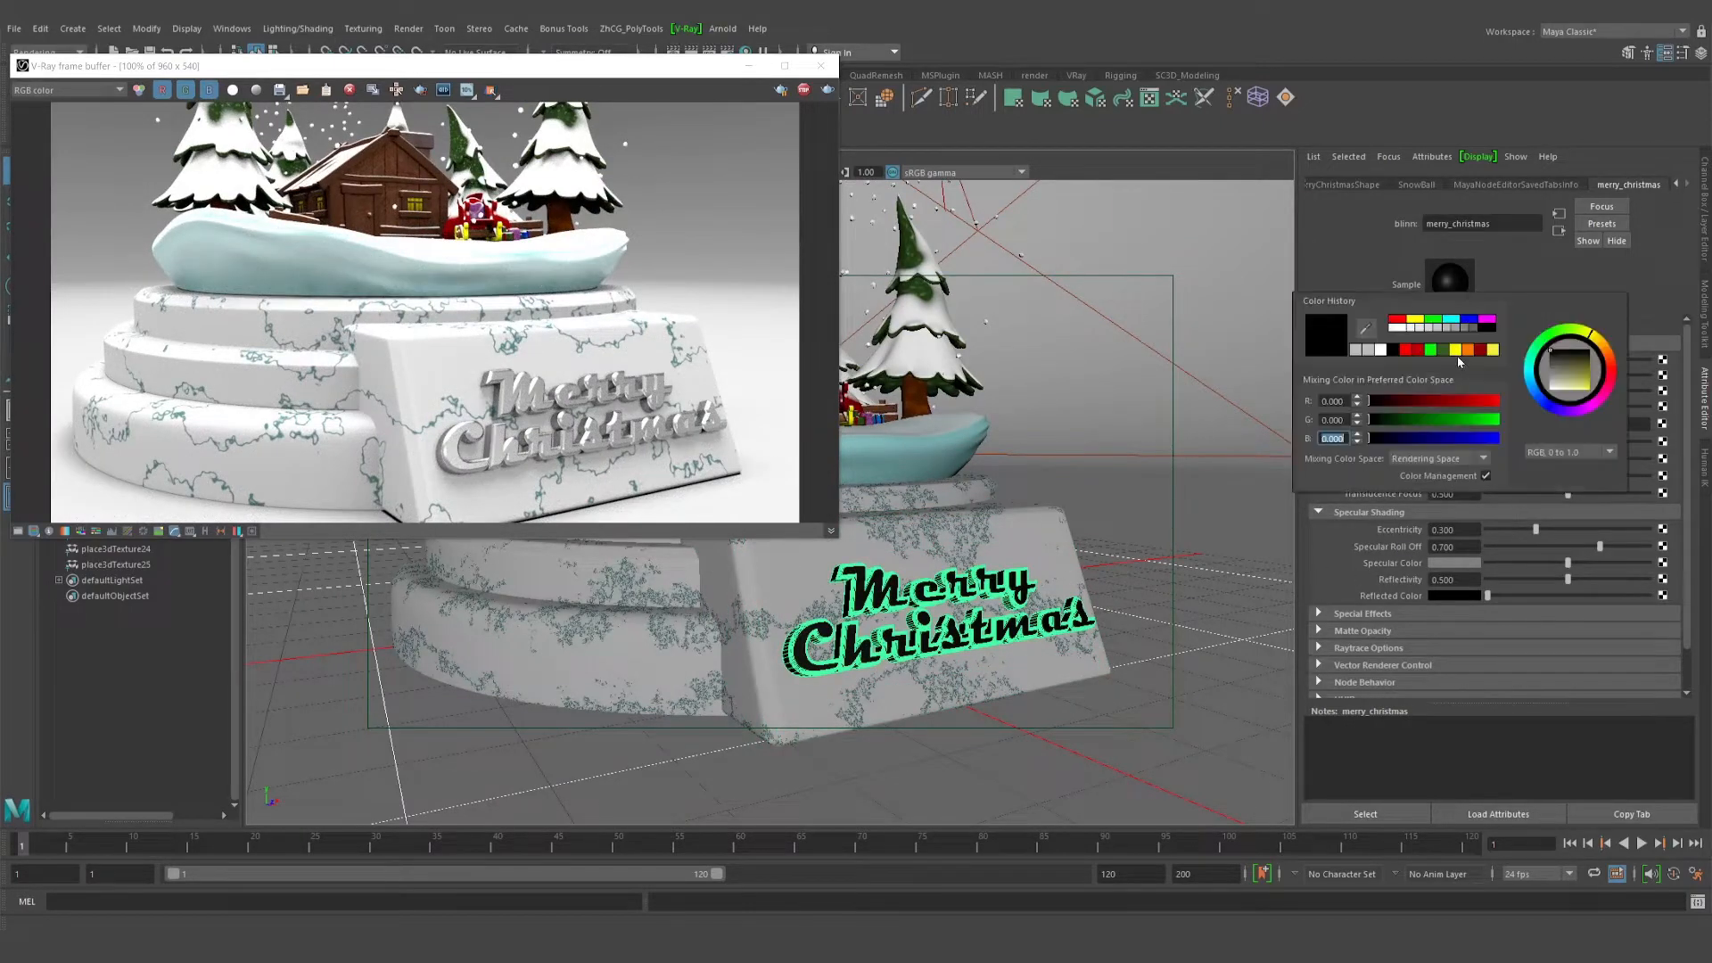
left_click(1395, 321)
right_click_drag(1106, 572, 1164, 568, "alt")
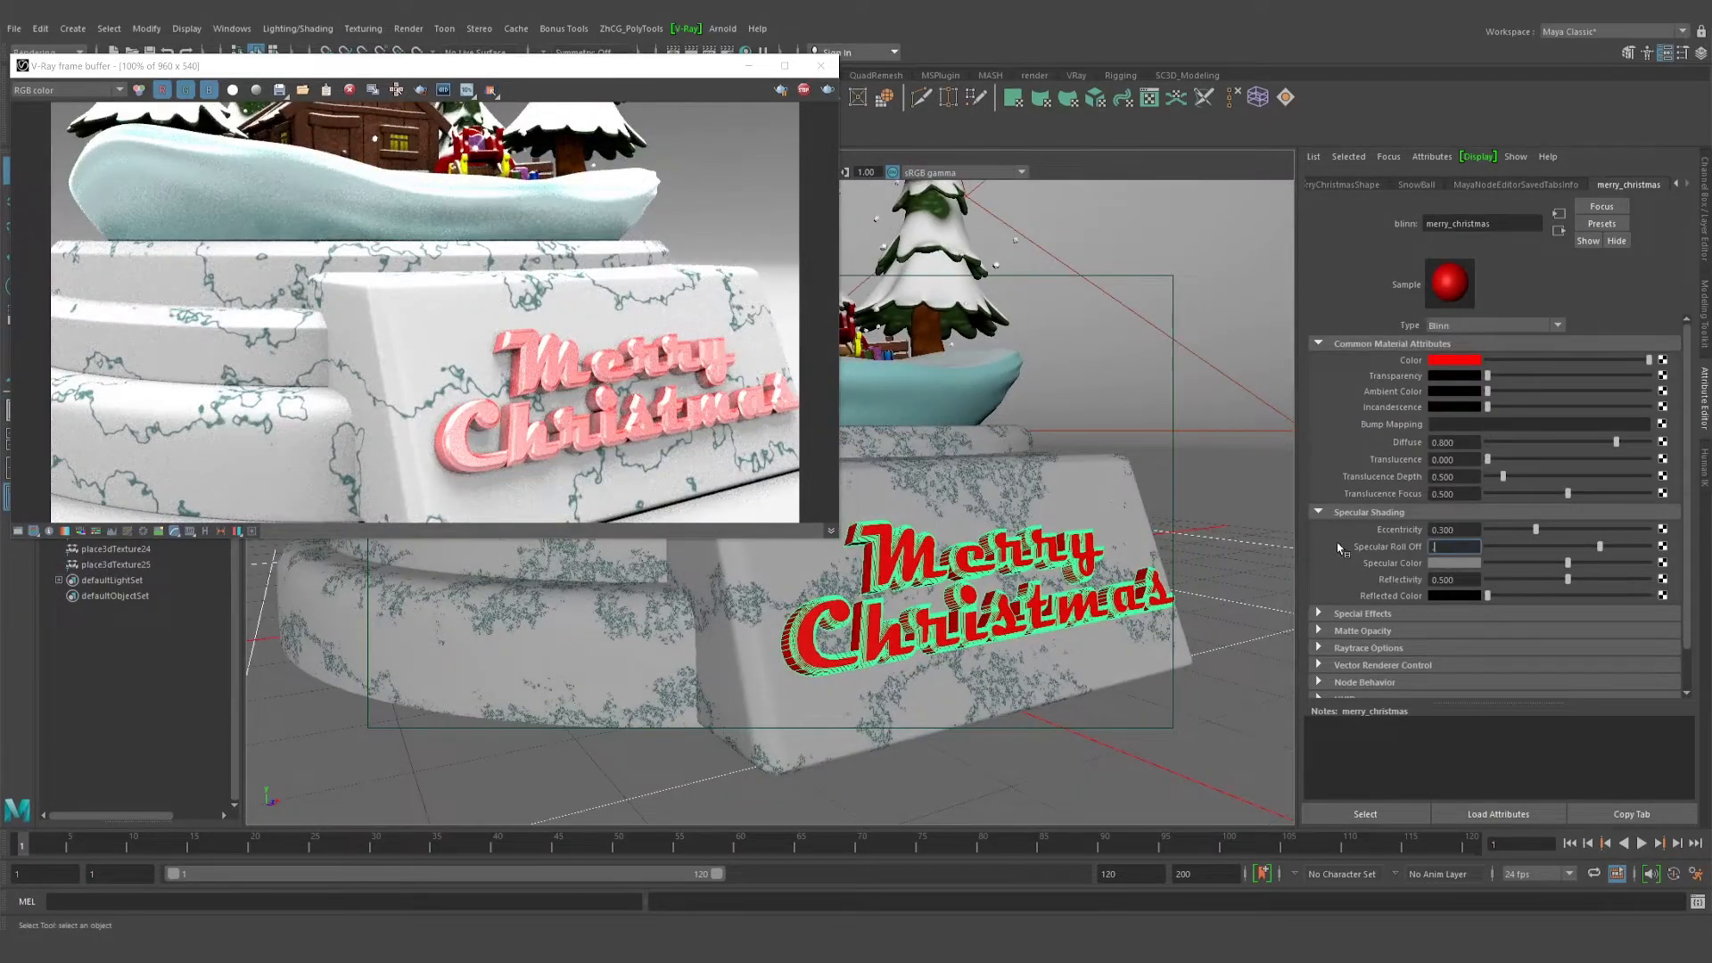
Set the lettering material's specular roll off and eccentricity to 0.1 each
type("0.1")
key("Return")
left_click_drag(1271, 467, 1160, 481, "alt")
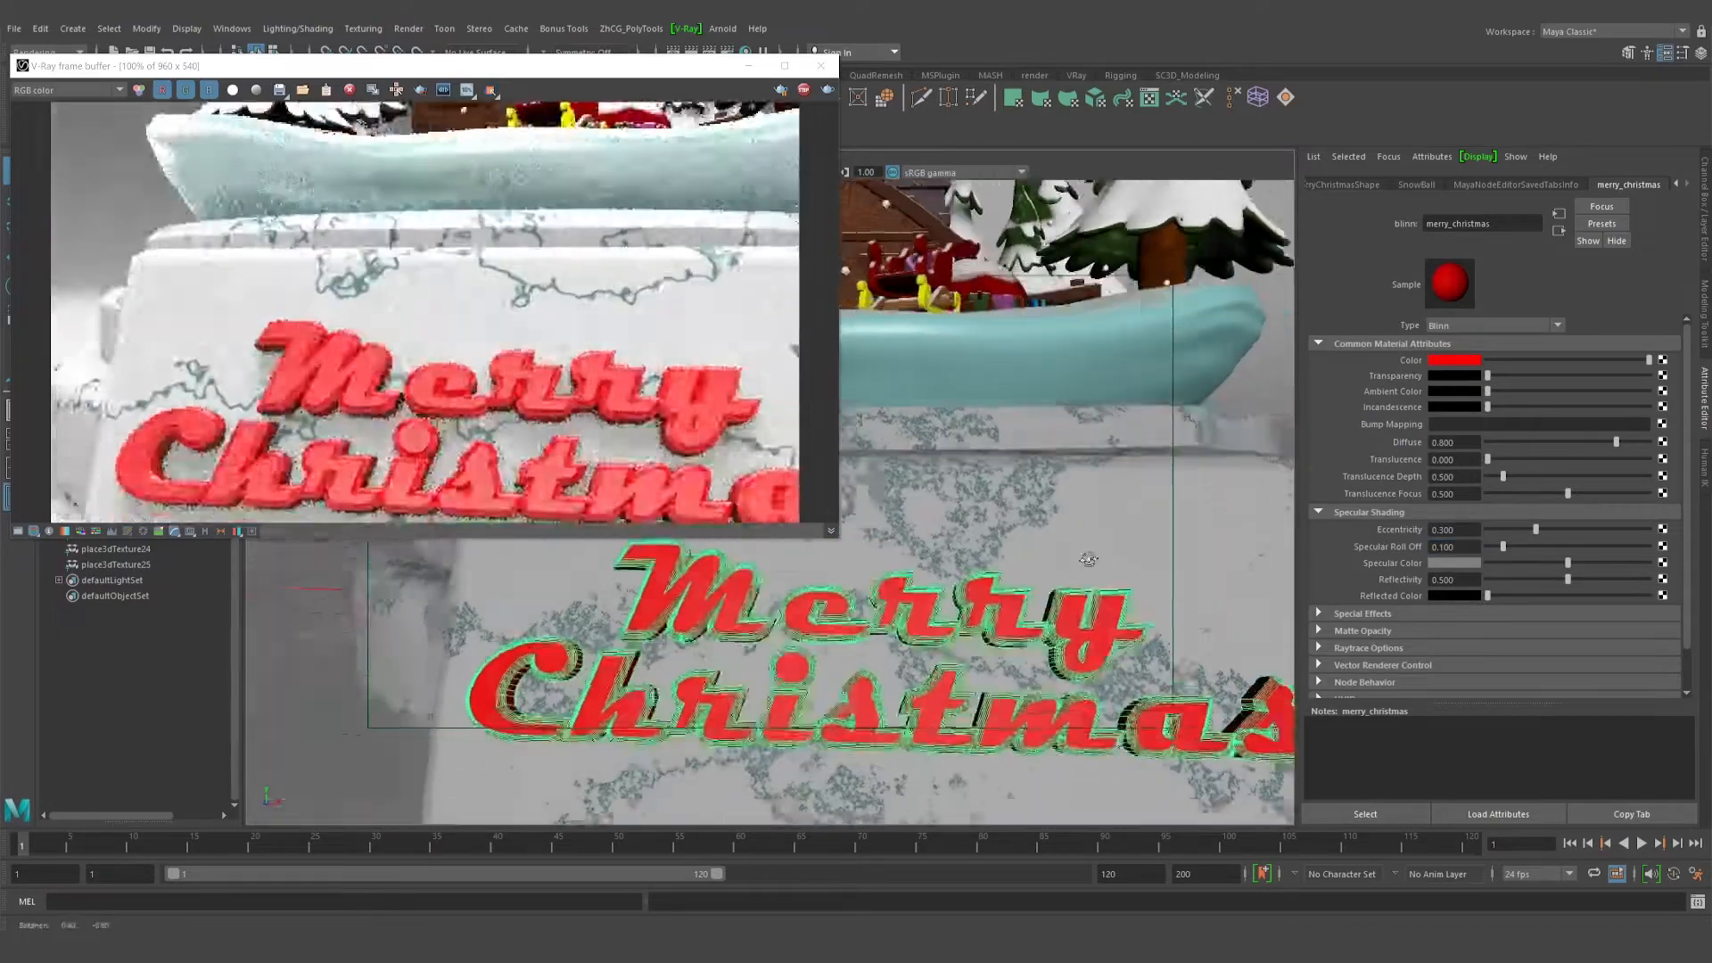
middle_click_drag(1160, 482, 1213, 495, "alt")
left_click_drag(1467, 530, 1322, 528)
type("0.1")
key("Return")
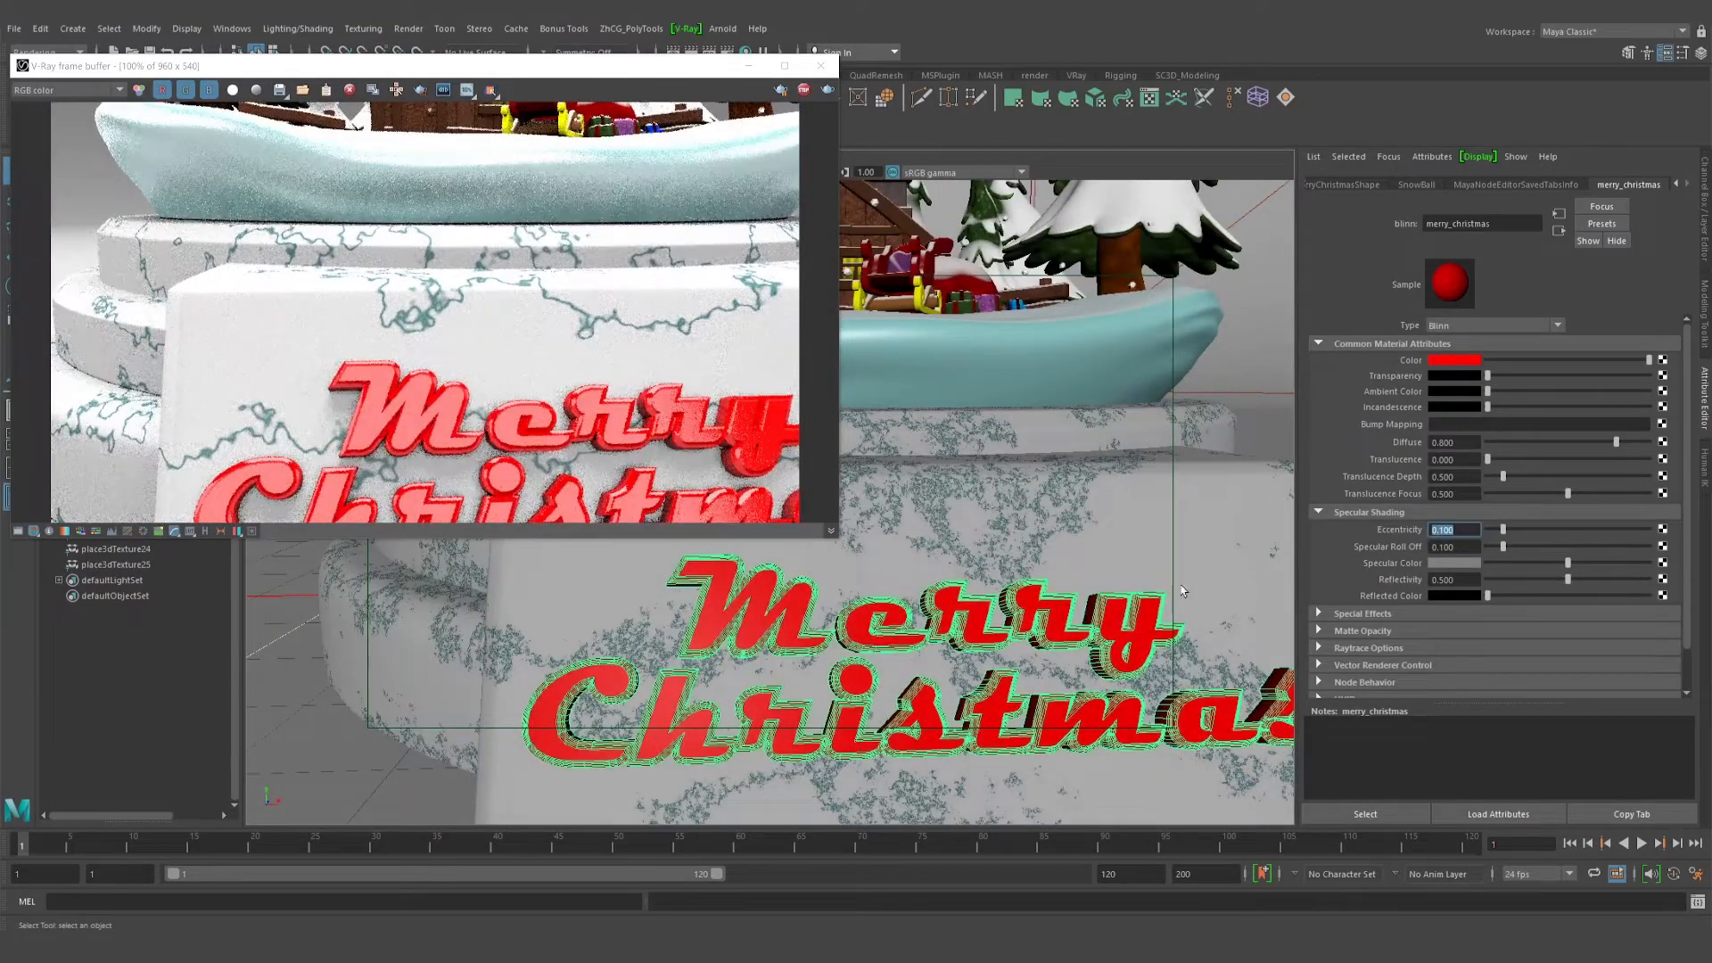
left_click_drag(1182, 592, 1061, 571, "alt")
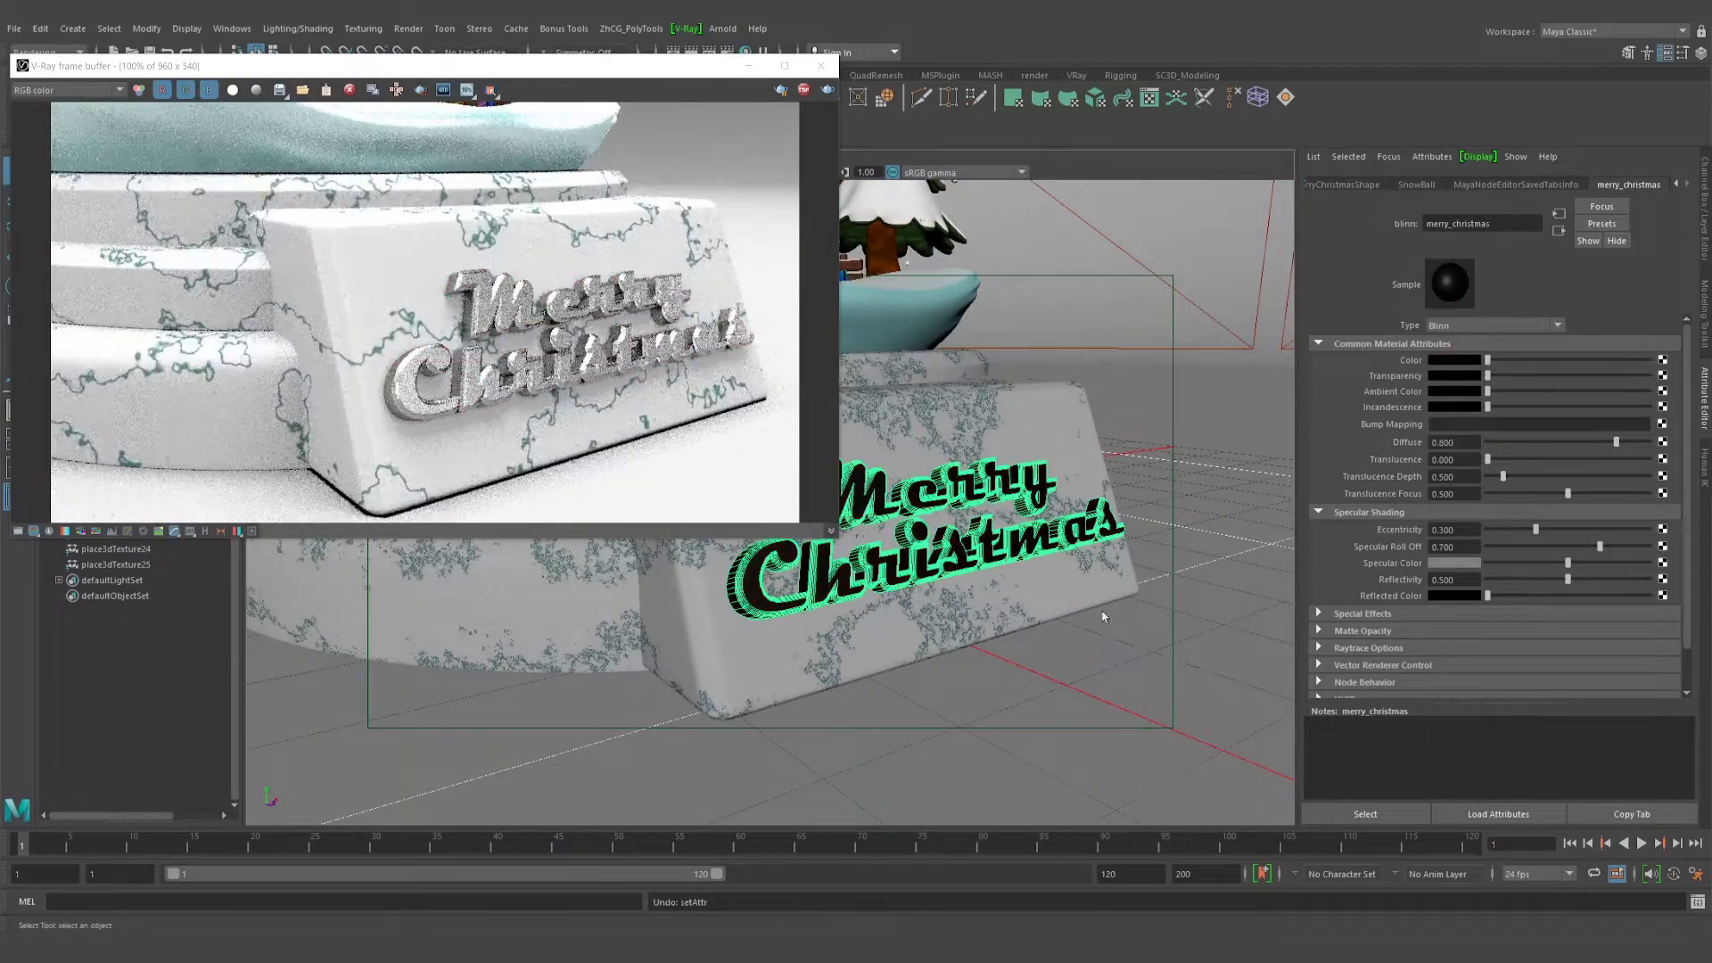
Select the front faces of all the Merry Christmas letters on the plaque
left_click_drag(1061, 592, 1040, 576, "alt")
middle_click_drag(1039, 576, 1186, 553, "alt")
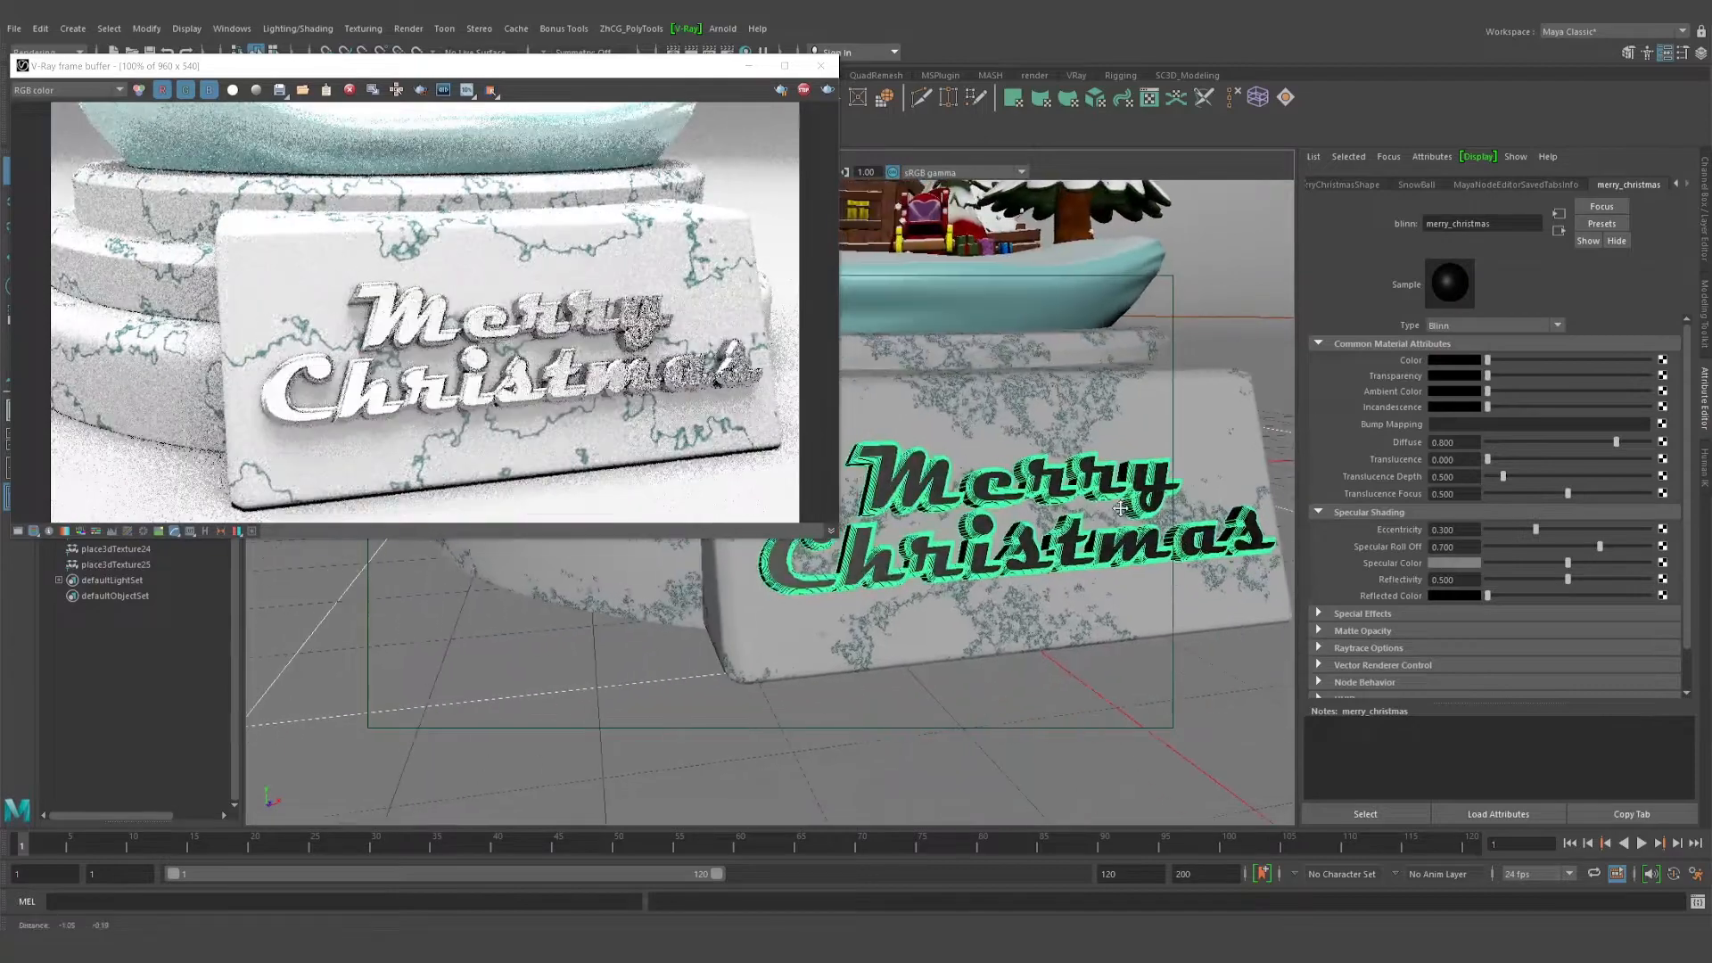
scroll(1186, 553, "up", 2)
left_click(913, 499)
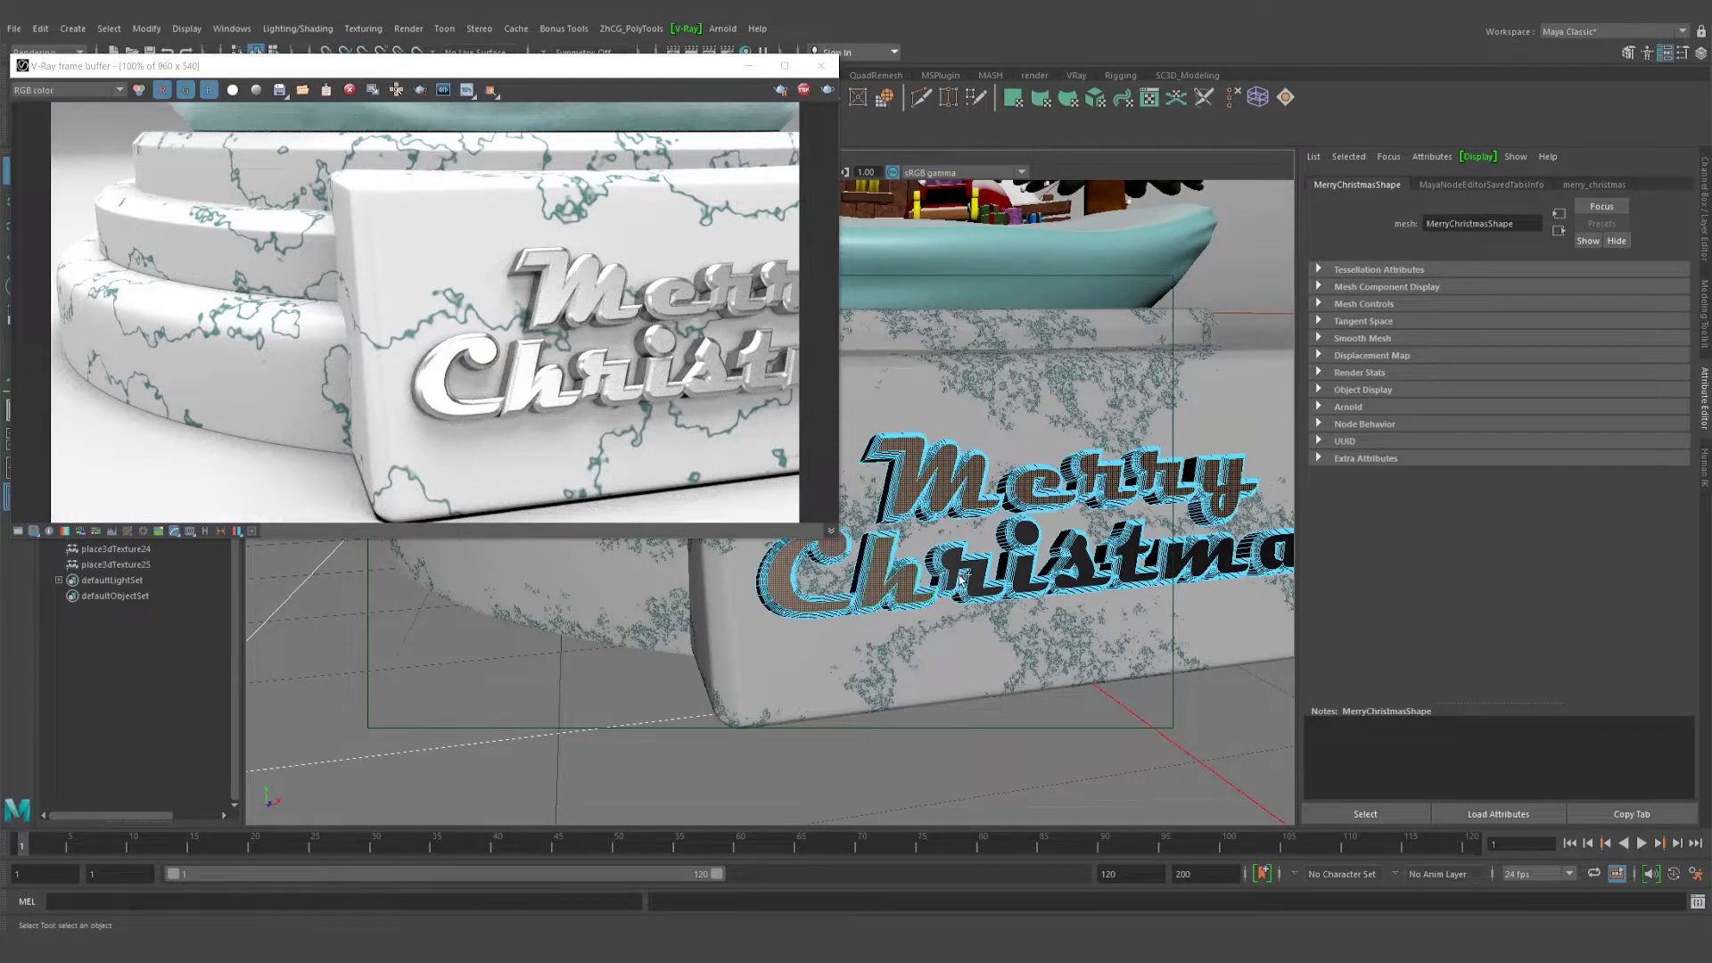
left_click_drag(1030, 564, 975, 533, "alt")
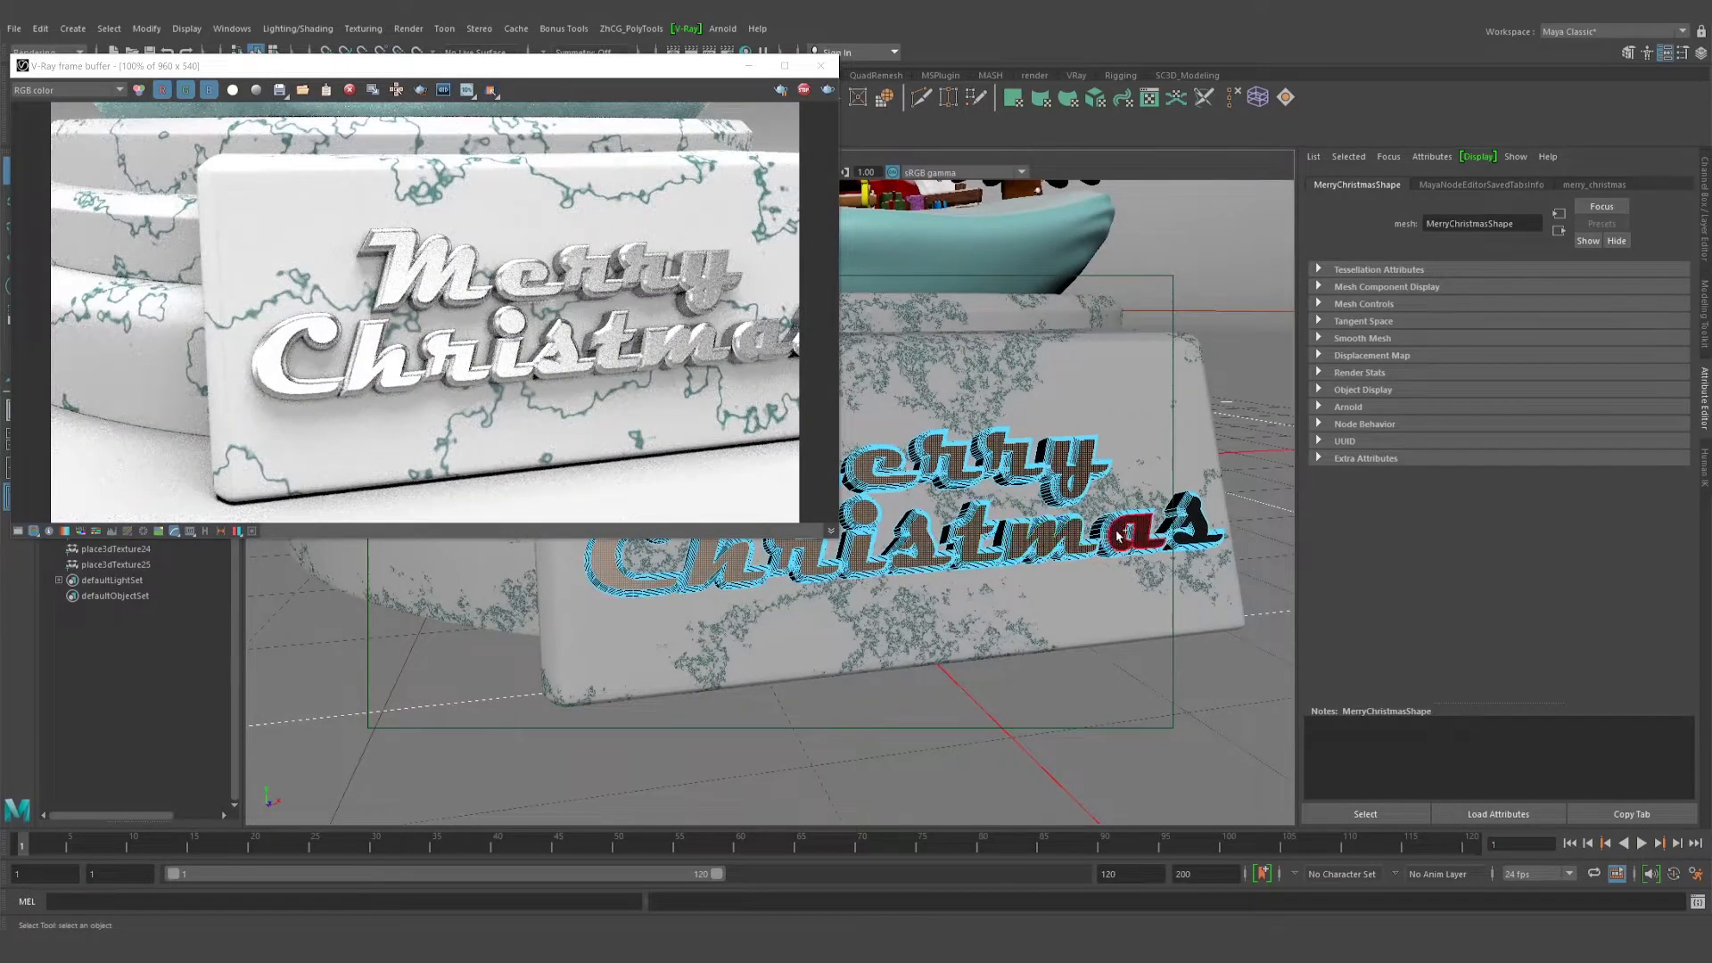
left_click_drag(1149, 541, 1103, 502, "alt")
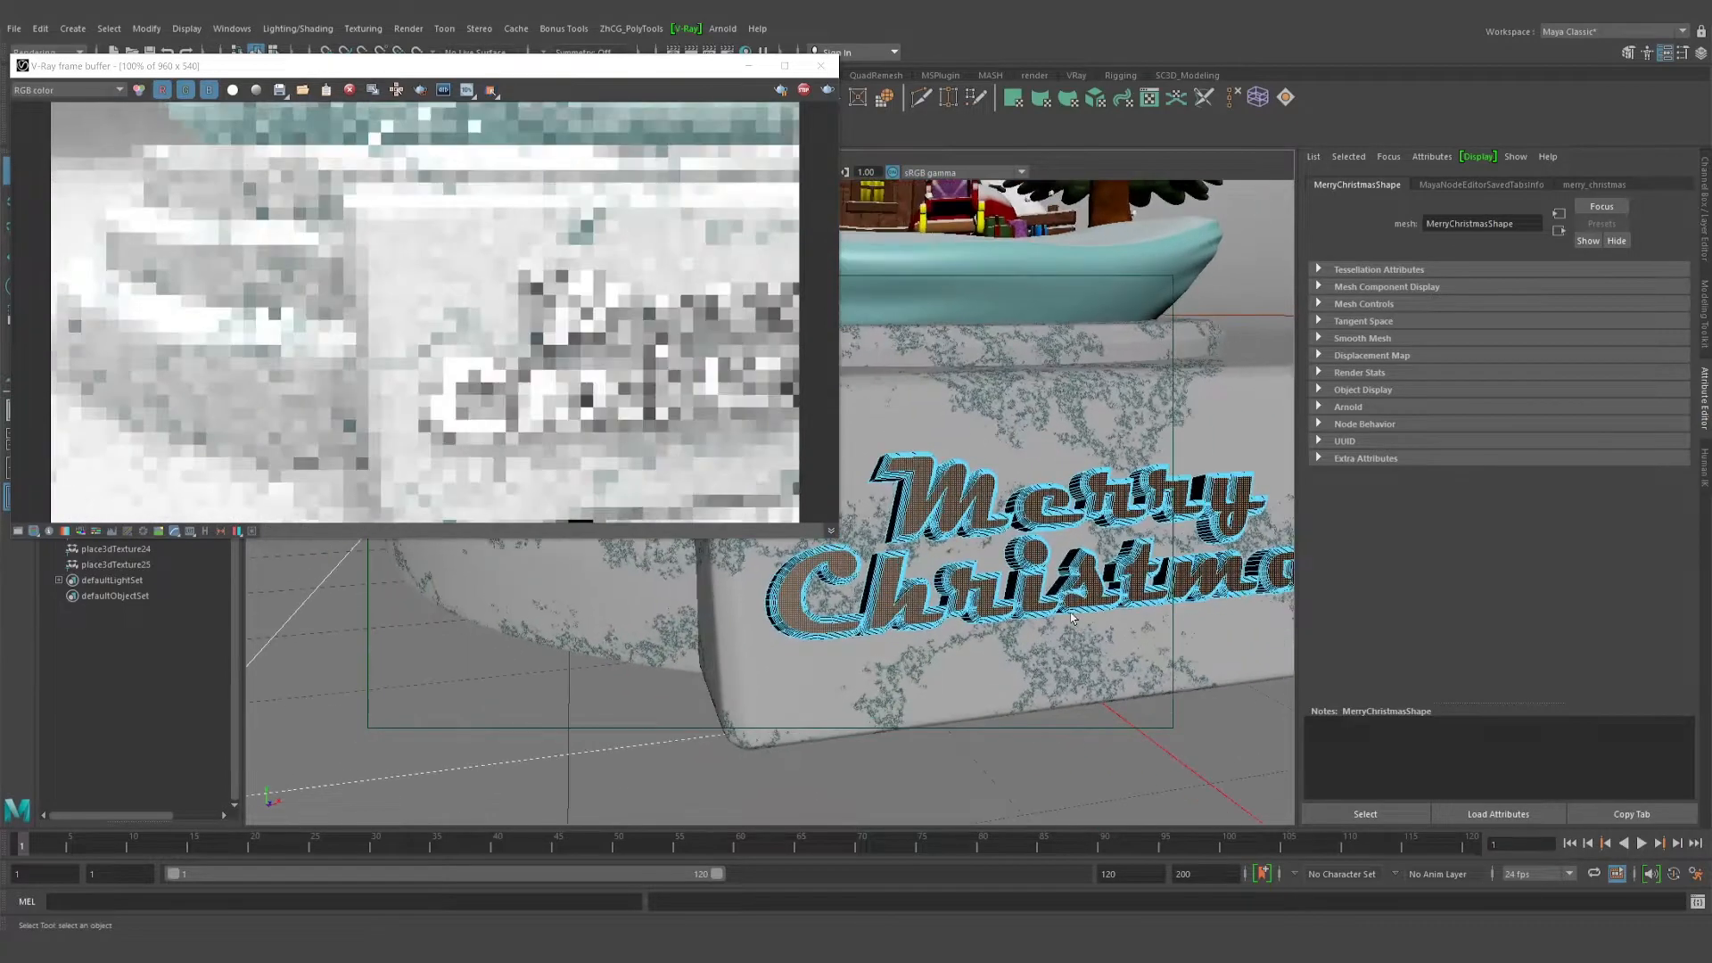
Assign a new dark red Blinn material named christmas_02 to the letters' selected front faces
right_click(1103, 502)
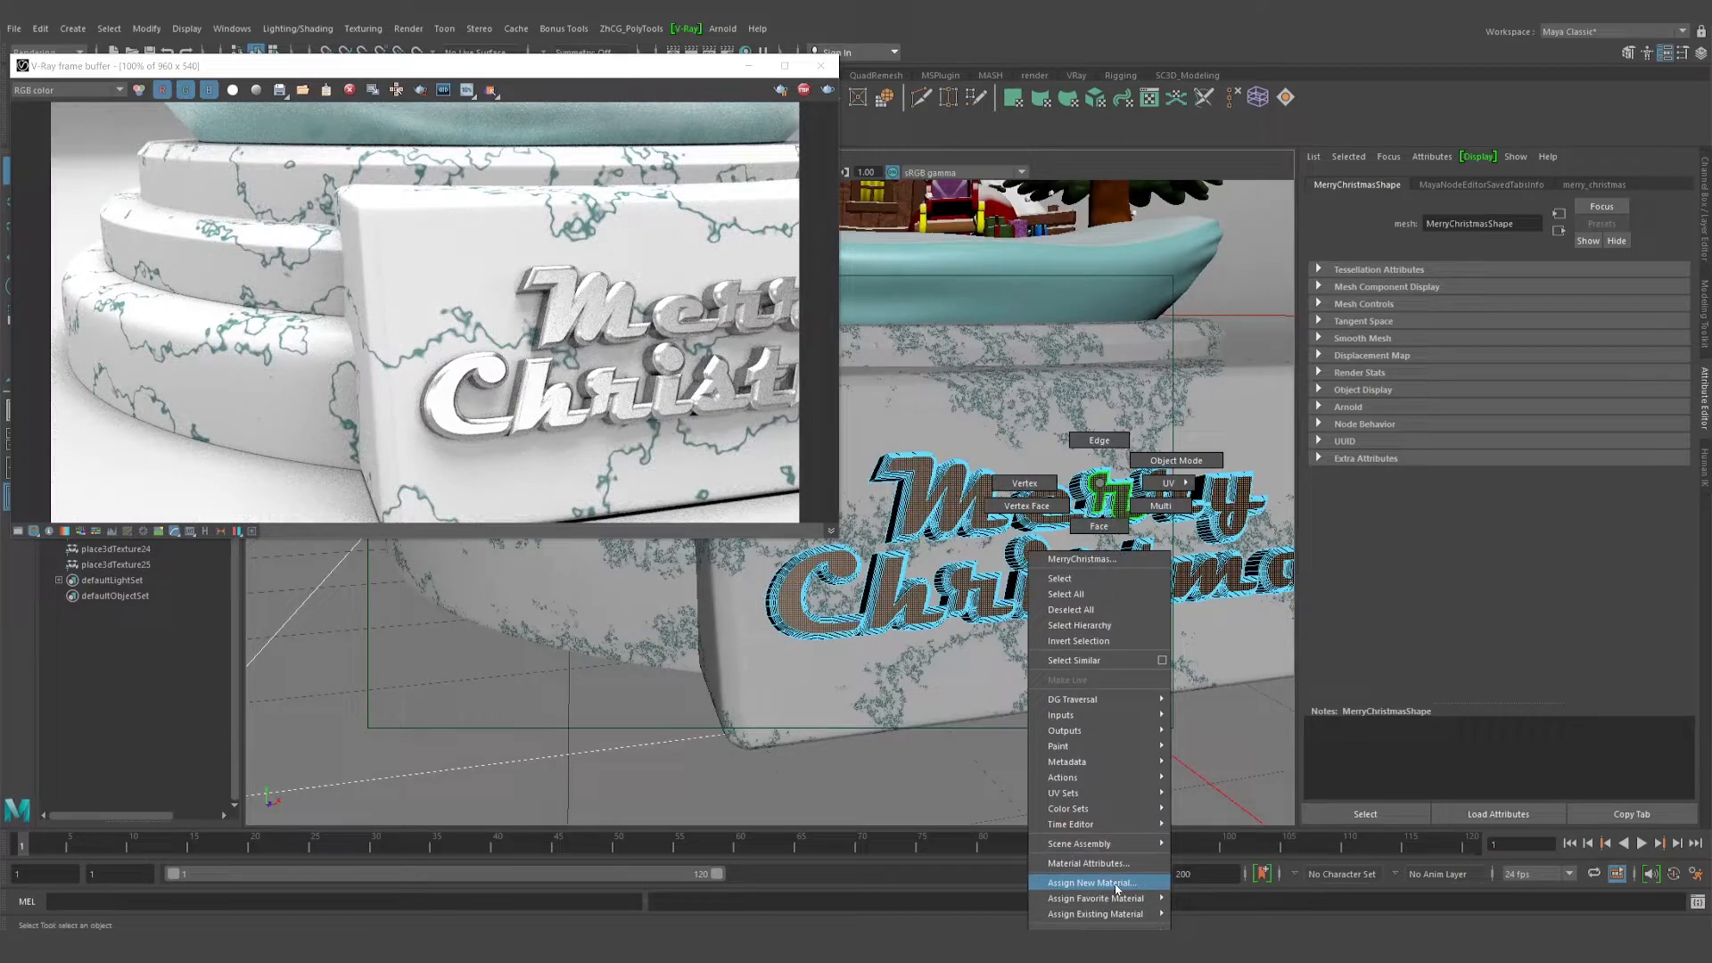
left_click(1122, 883)
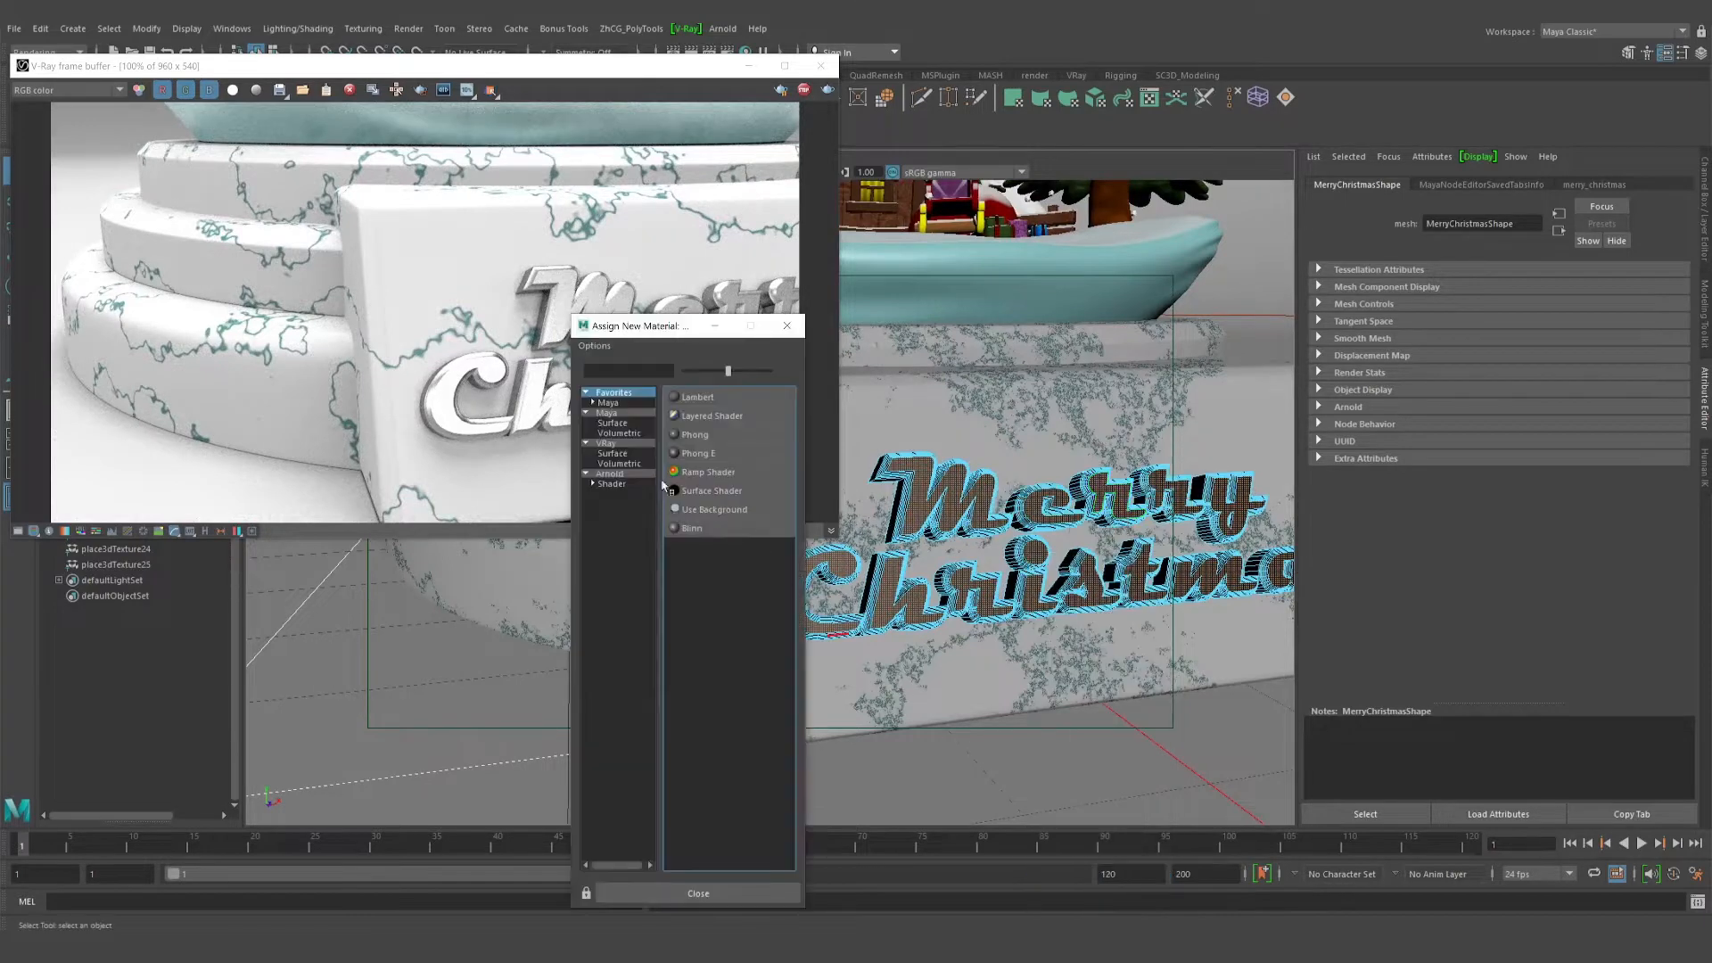
left_click(705, 527)
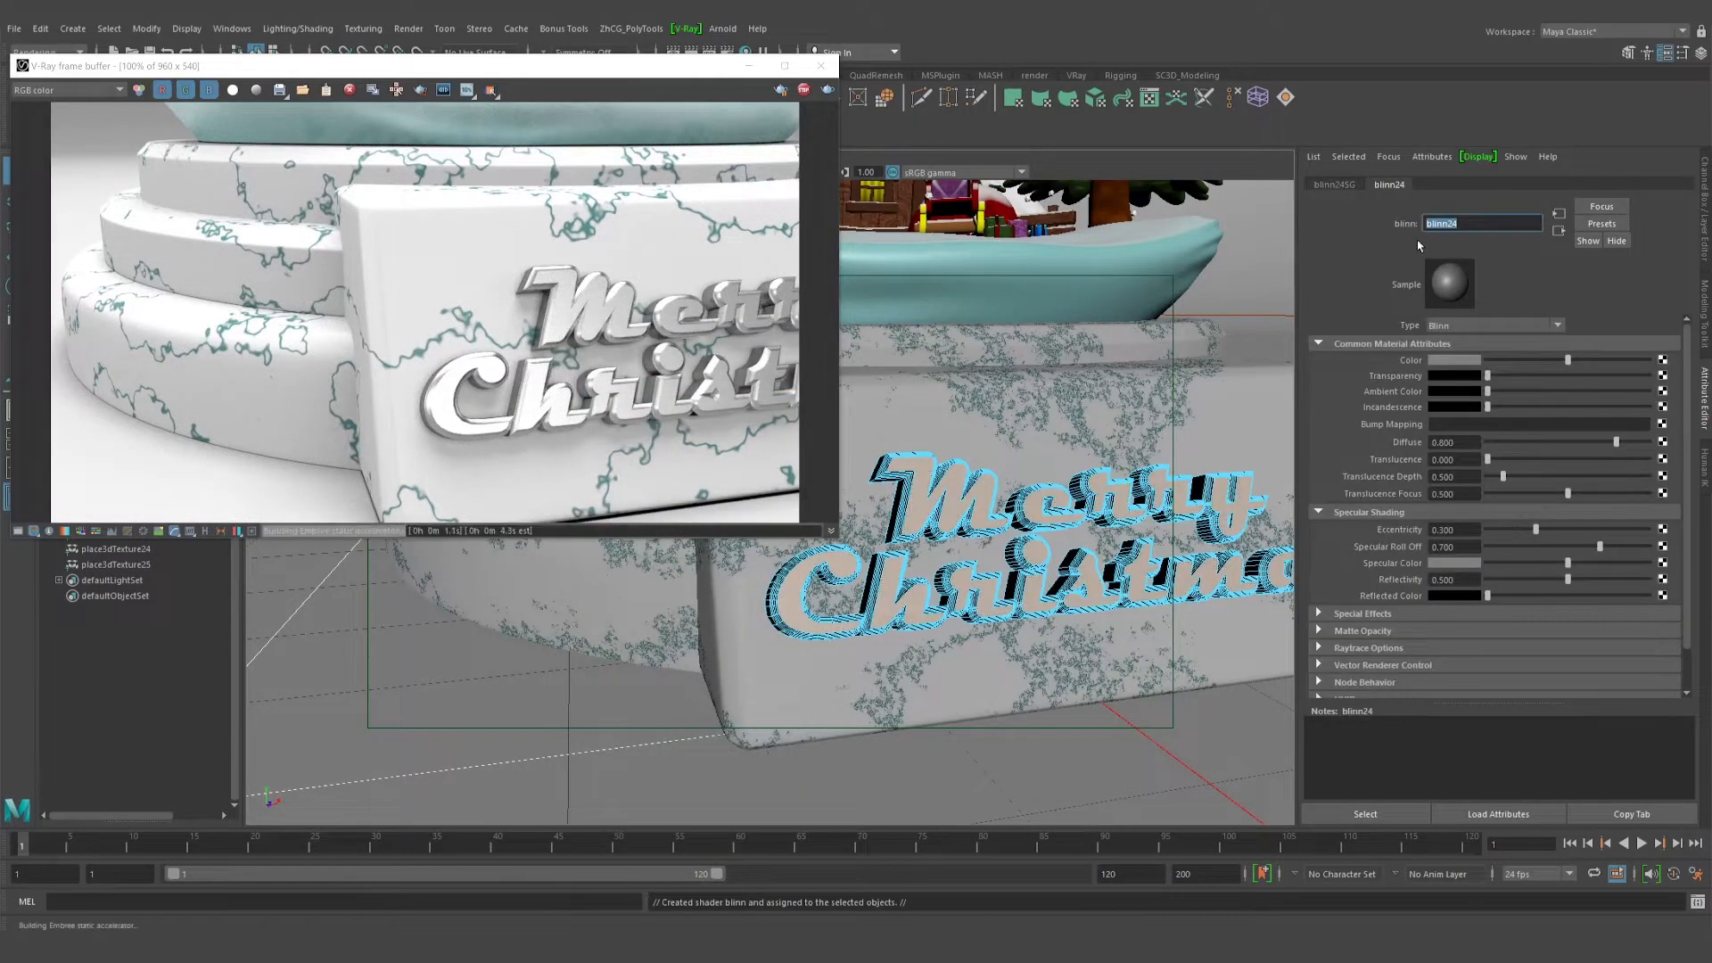
type("christmas_02")
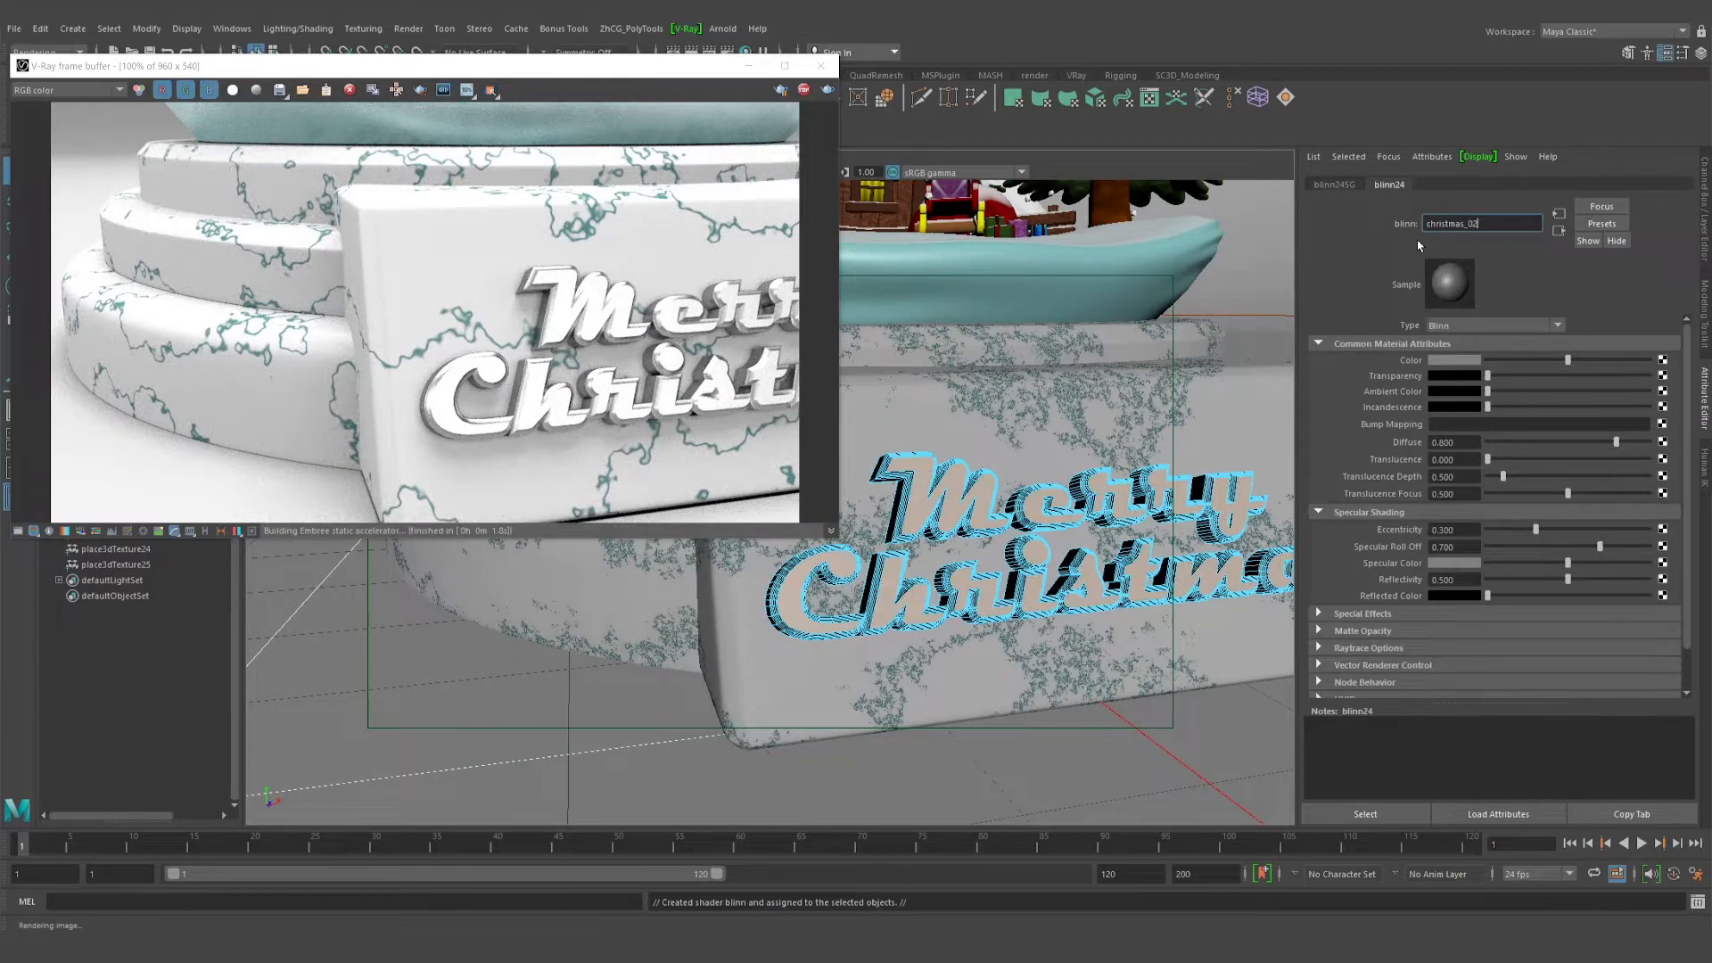
left_click(1472, 360)
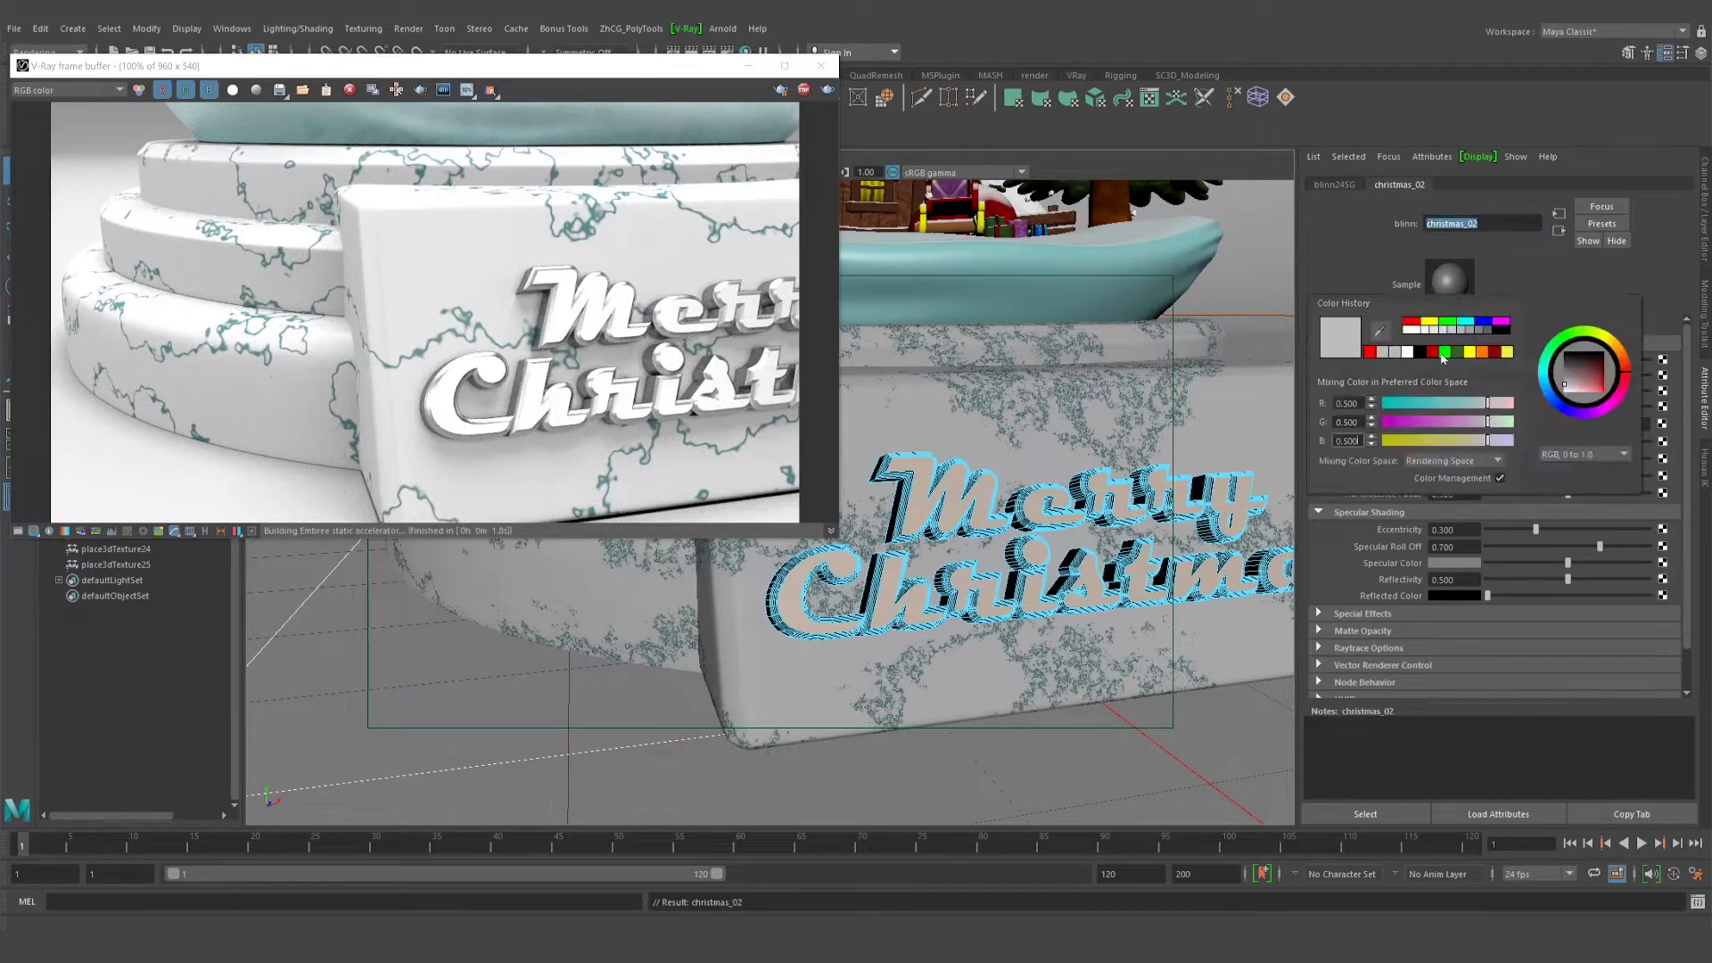
left_click(1432, 351)
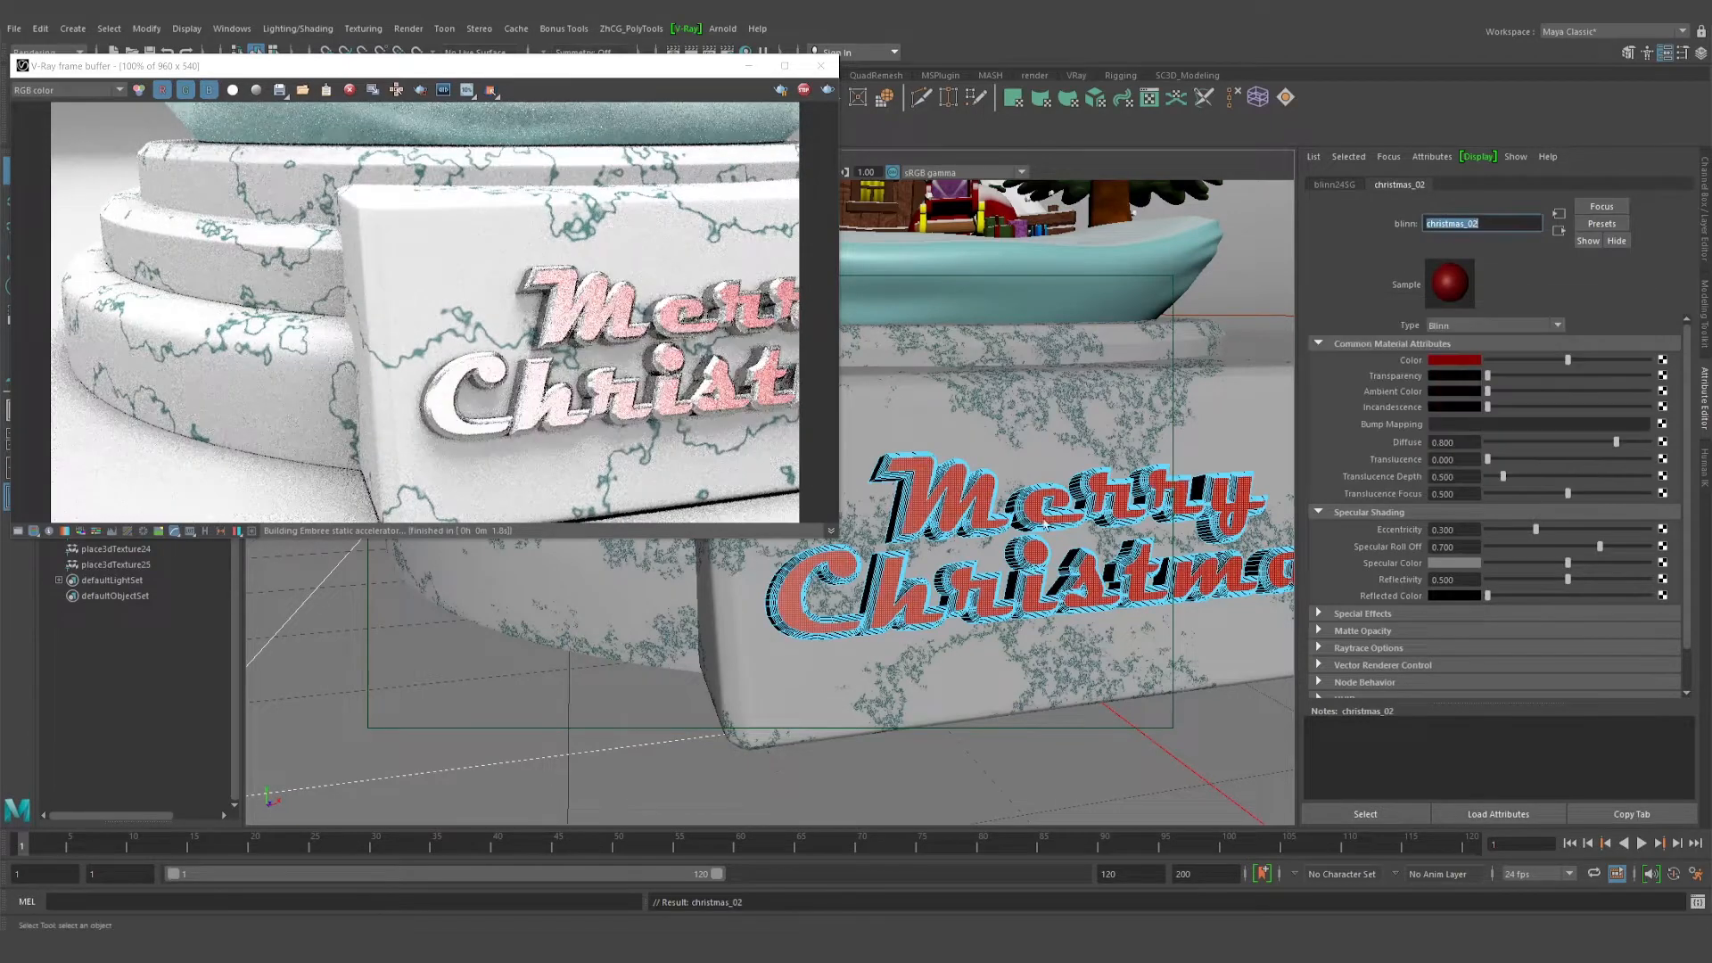
Set the eccentricity of the christmas_02 material to 0.01
left_click_drag(1044, 521, 1112, 533, "alt")
middle_click_drag(1112, 533, 1030, 497, "alt")
left_click_drag(1463, 530, 1351, 531)
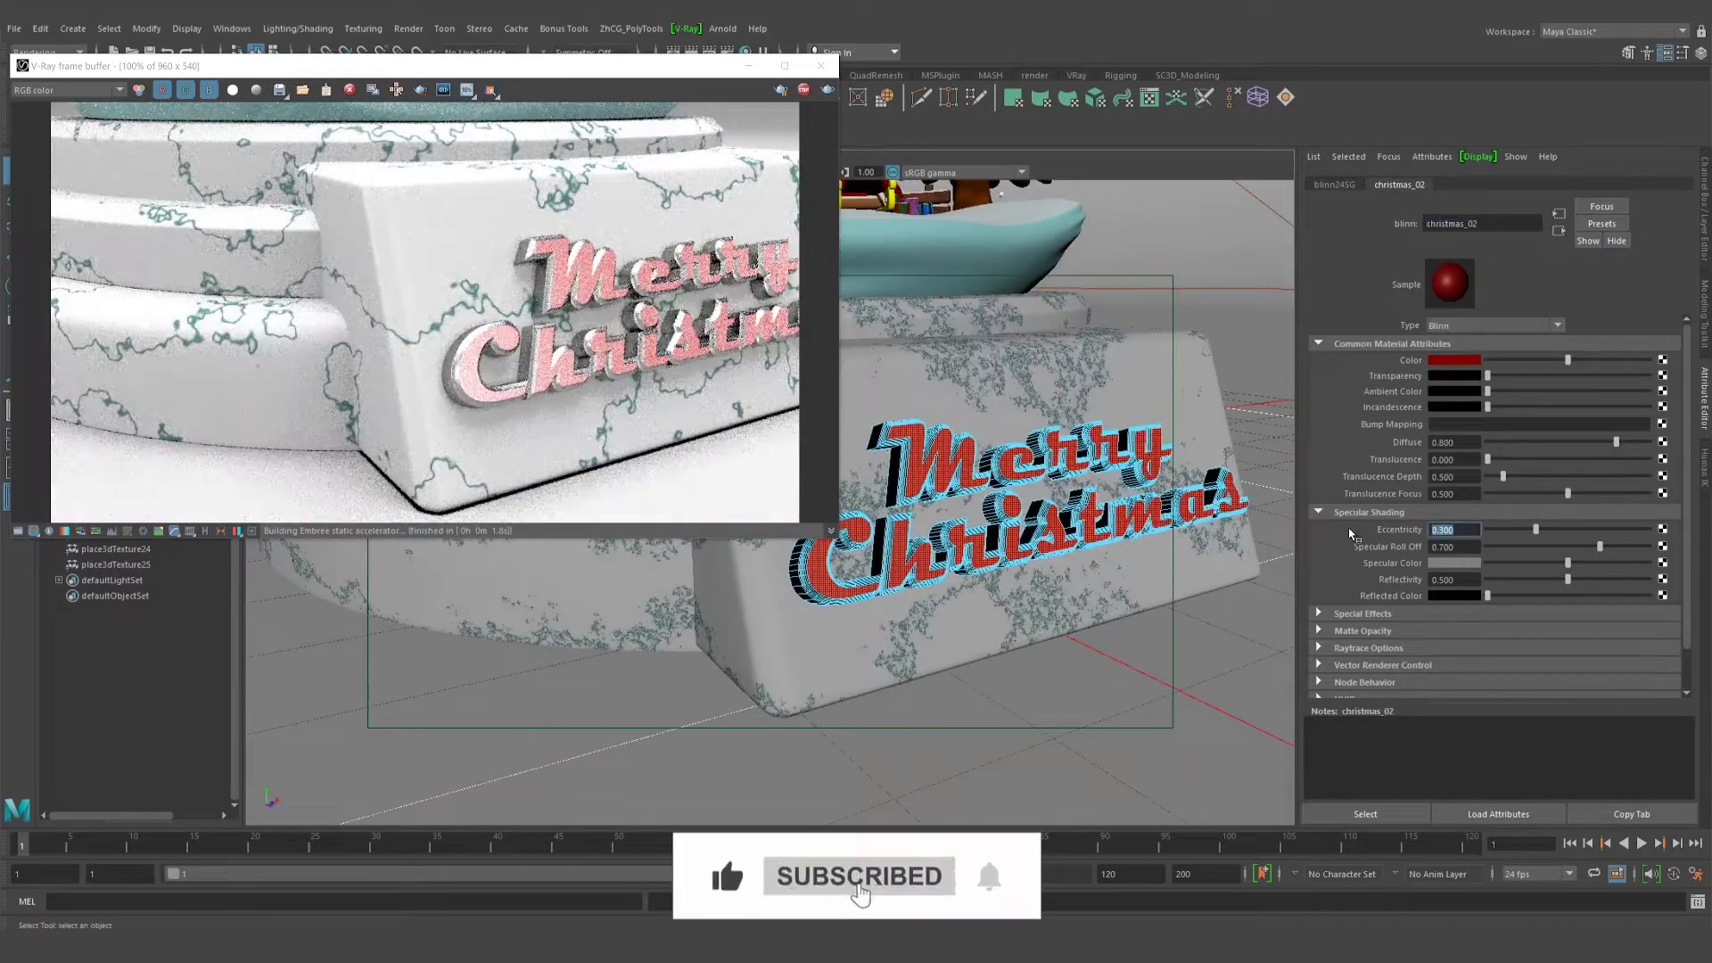
type(".0")
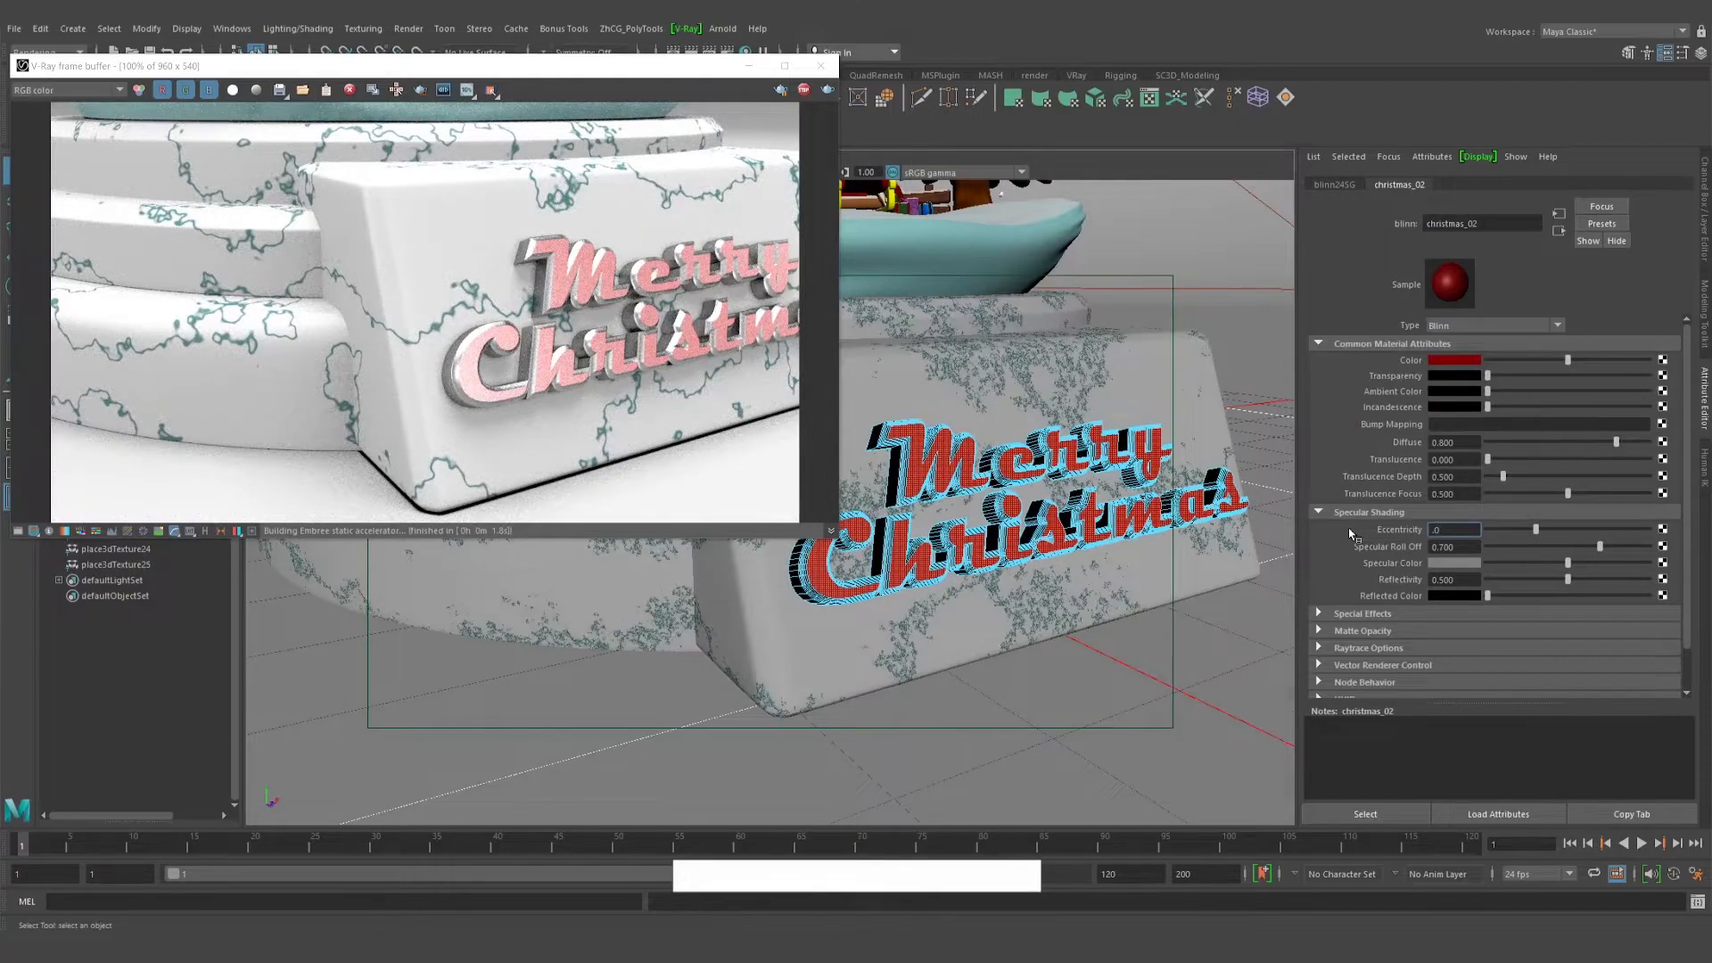
type("1")
key("Return")
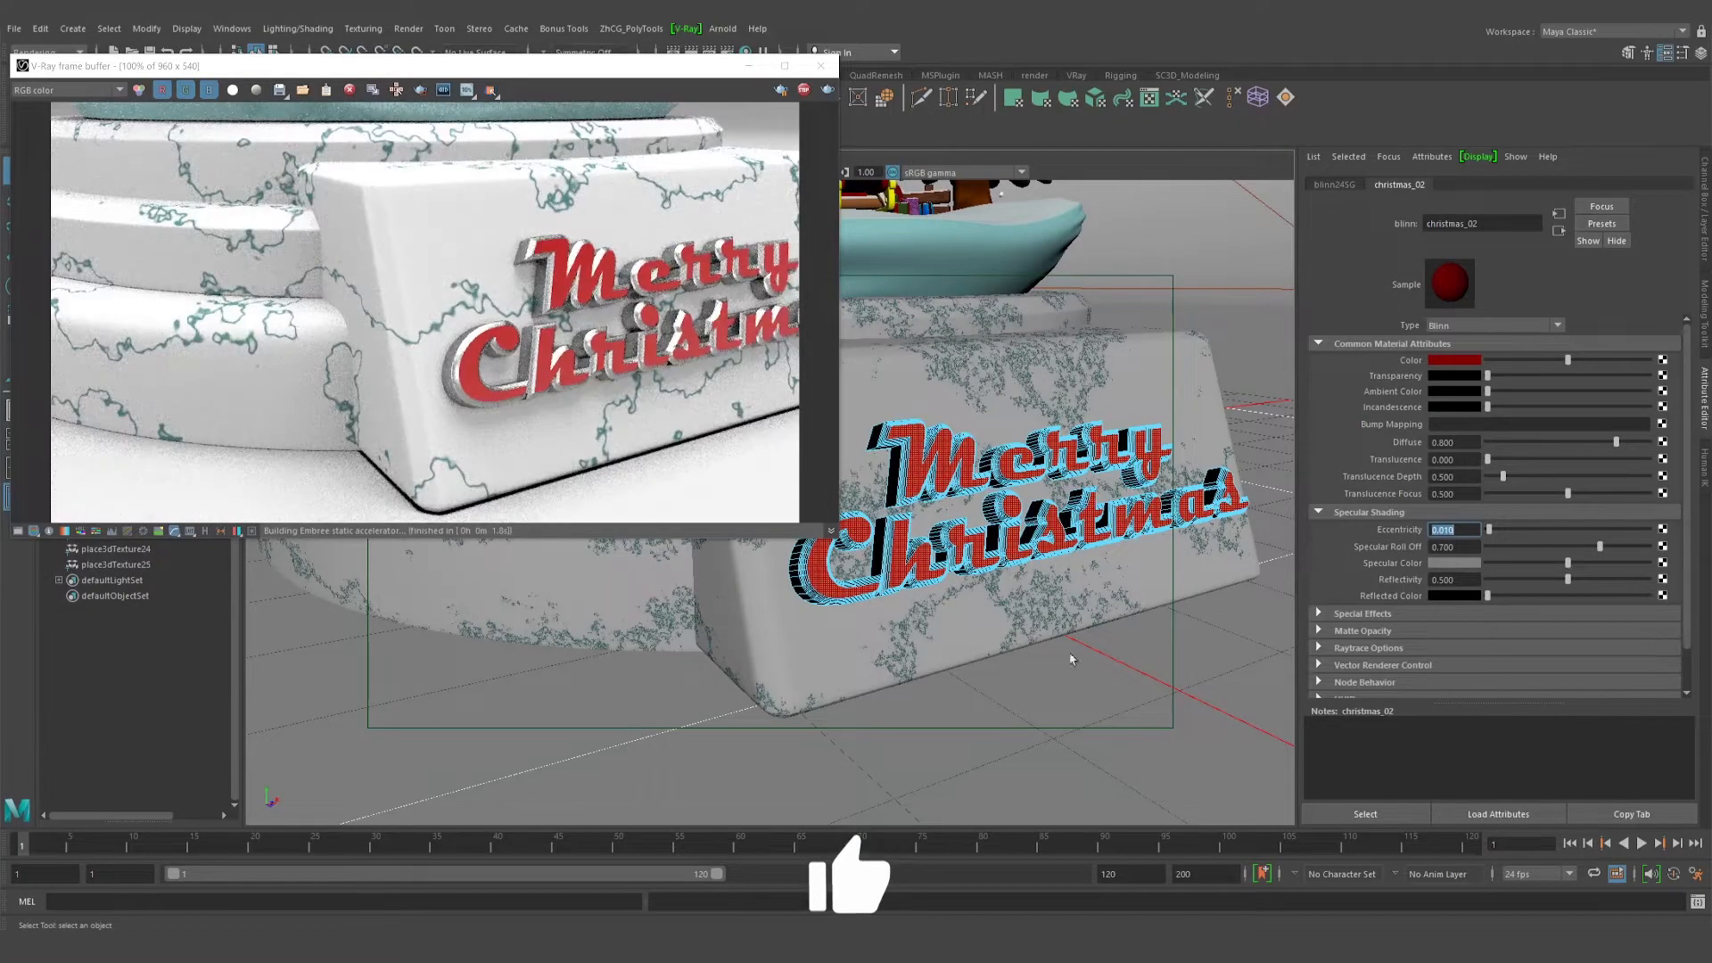
Set the specular roll off of the christmas_02 material to 0.1
left_click_drag(1070, 652, 1034, 626, "alt")
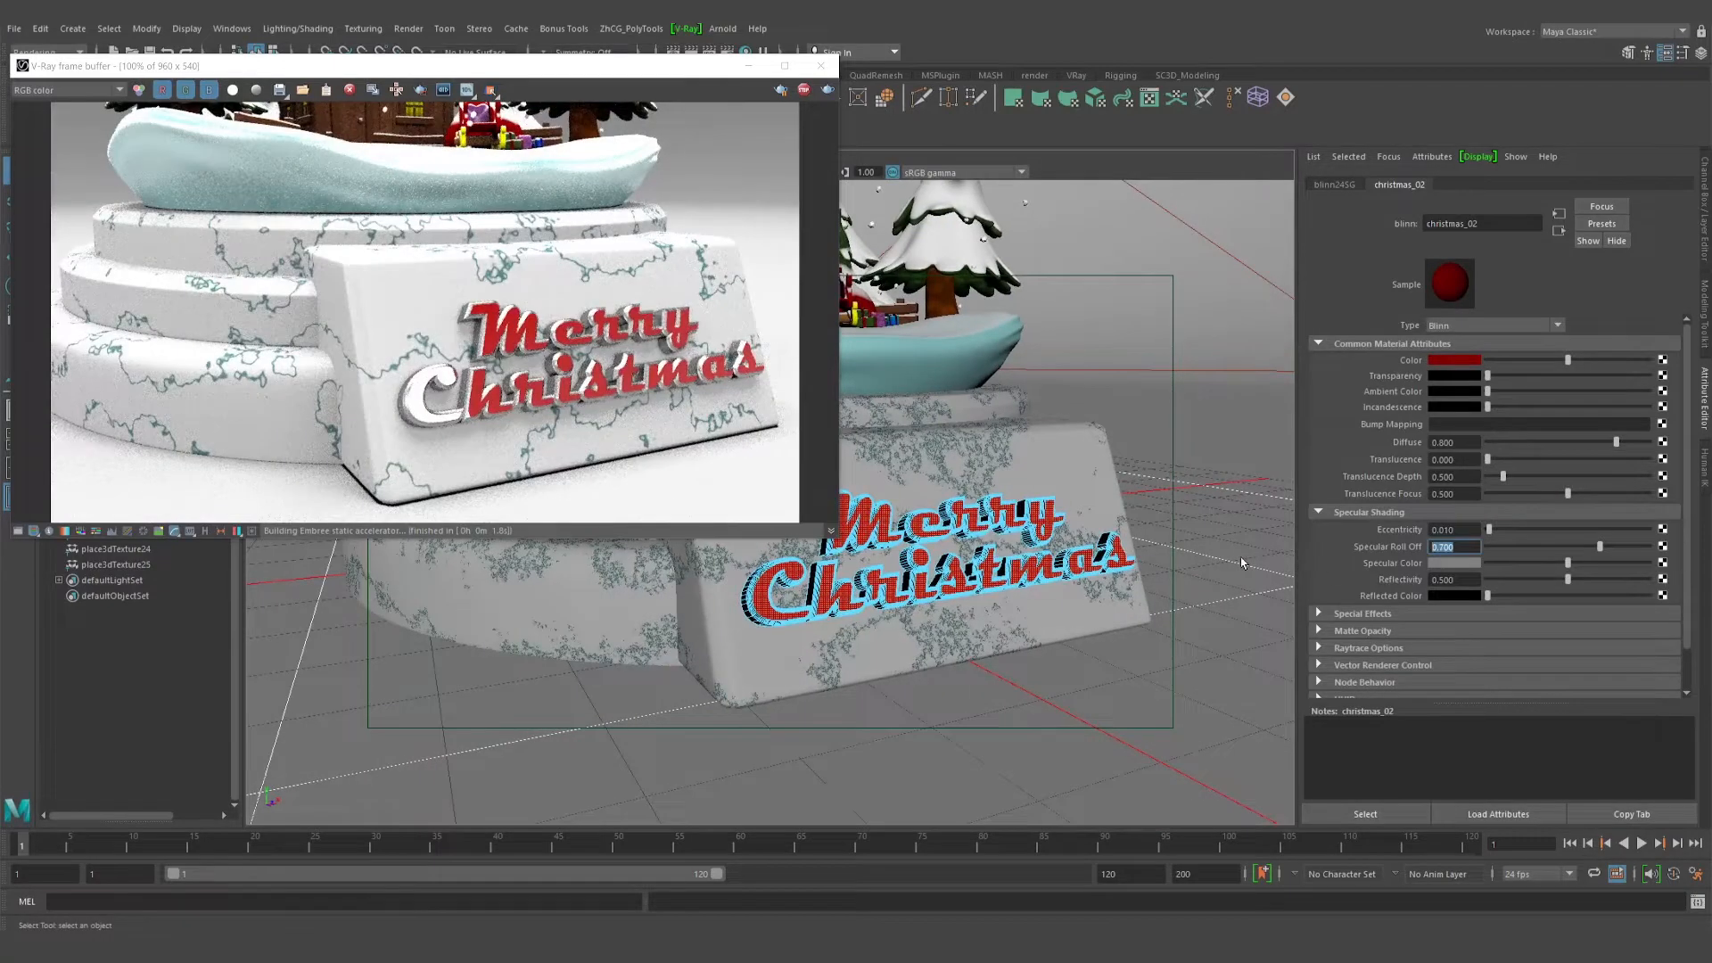
type(".1")
key("Return")
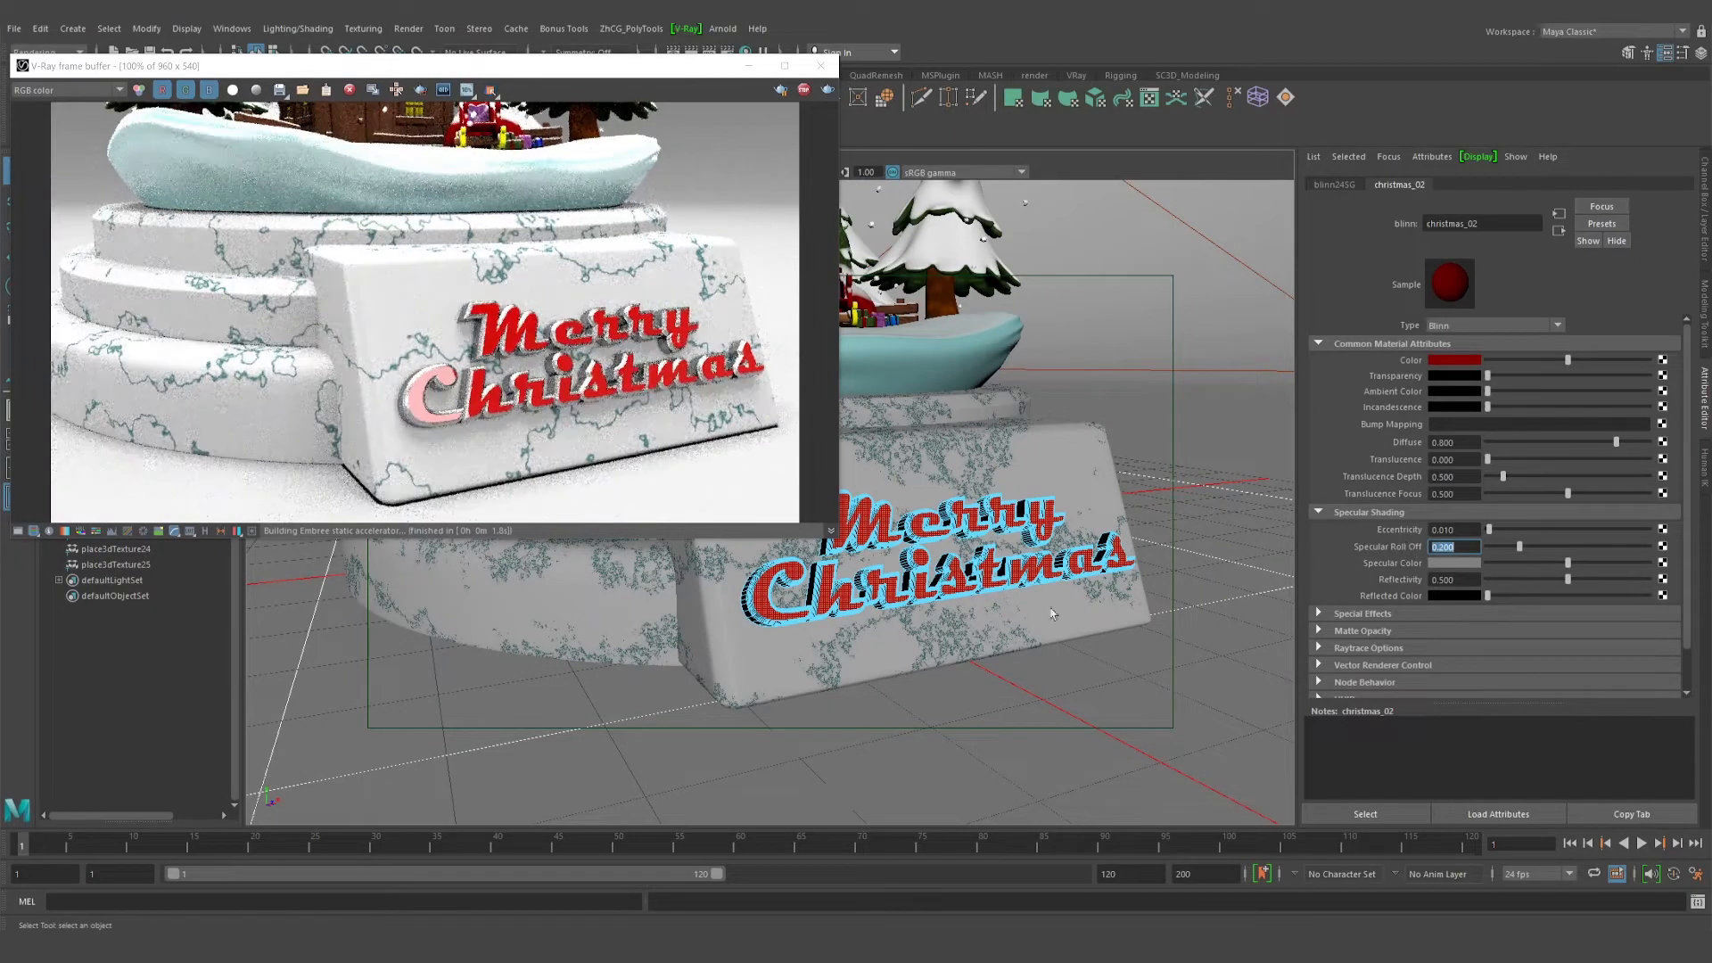
left_click_drag(1052, 614, 1114, 598, "alt")
left_click_drag(1467, 546, 1343, 546)
type("0.1")
key("Return")
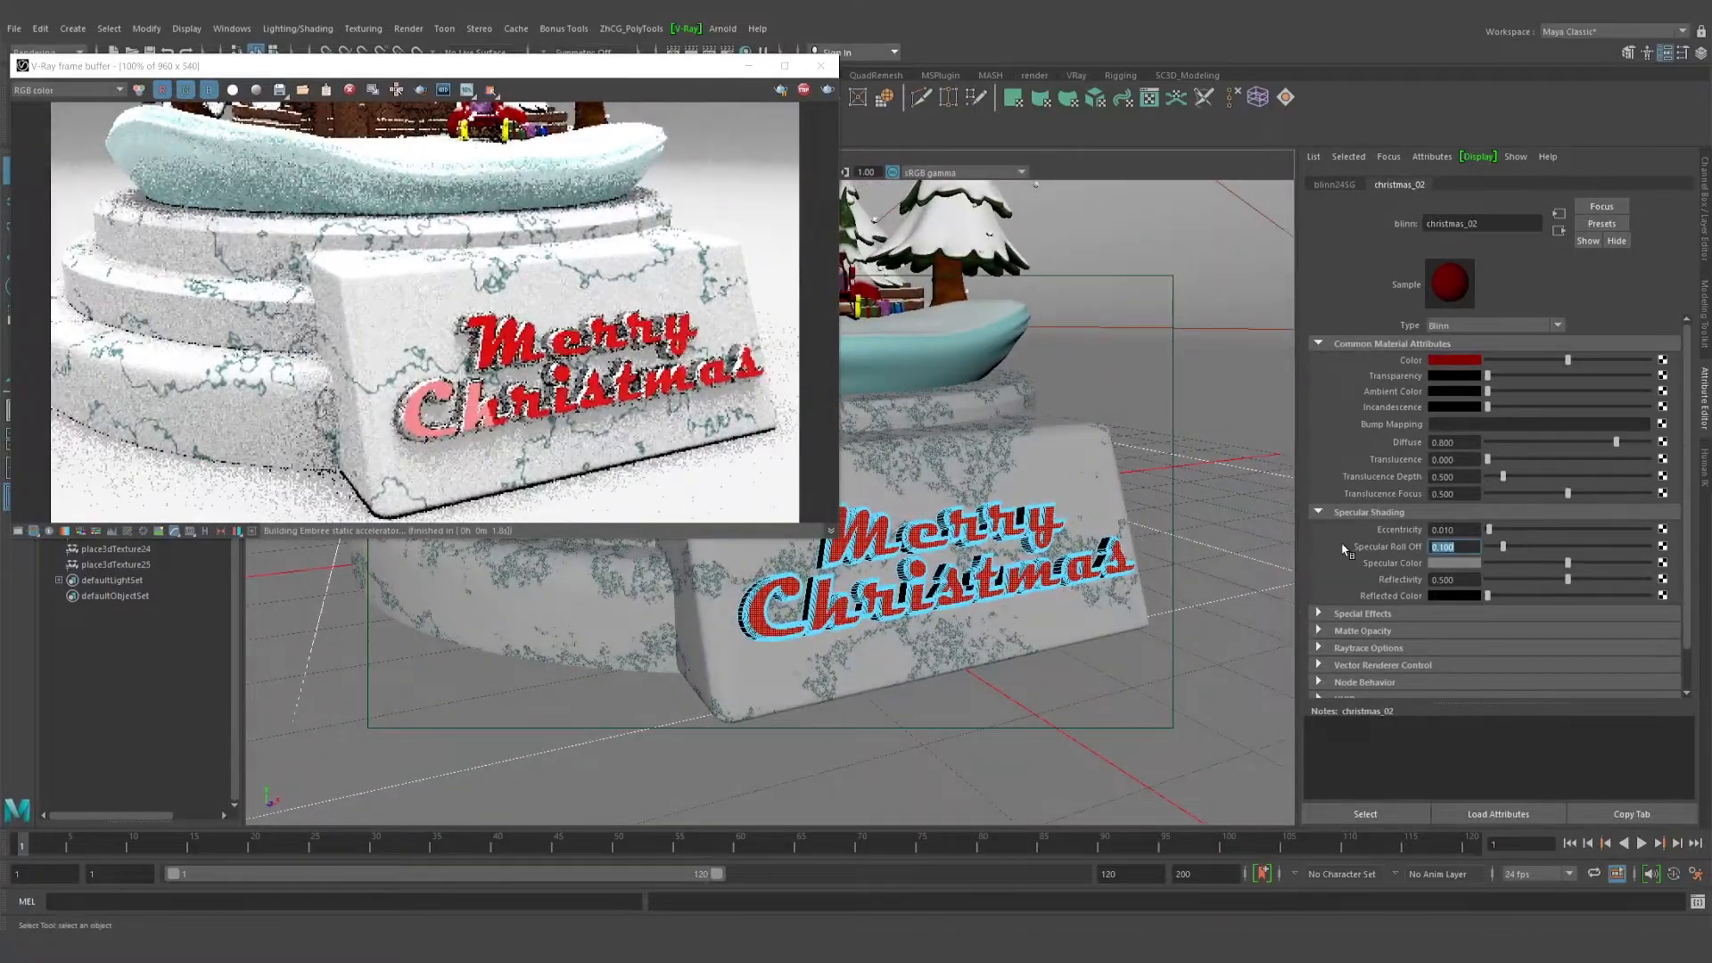
Examine the reflections on the red Merry Christmas lettering from several angles in the V-Ray preview
mouse_move(1124, 606)
left_mouse_down("alt")
mouse_move(1066, 607)
mouse_move(1103, 608)
left_mouse_up("alt")
mouse_move(1104, 607)
right_mouse_down("alt")
mouse_move(1035, 589)
mouse_move(1115, 625)
right_mouse_up("alt")
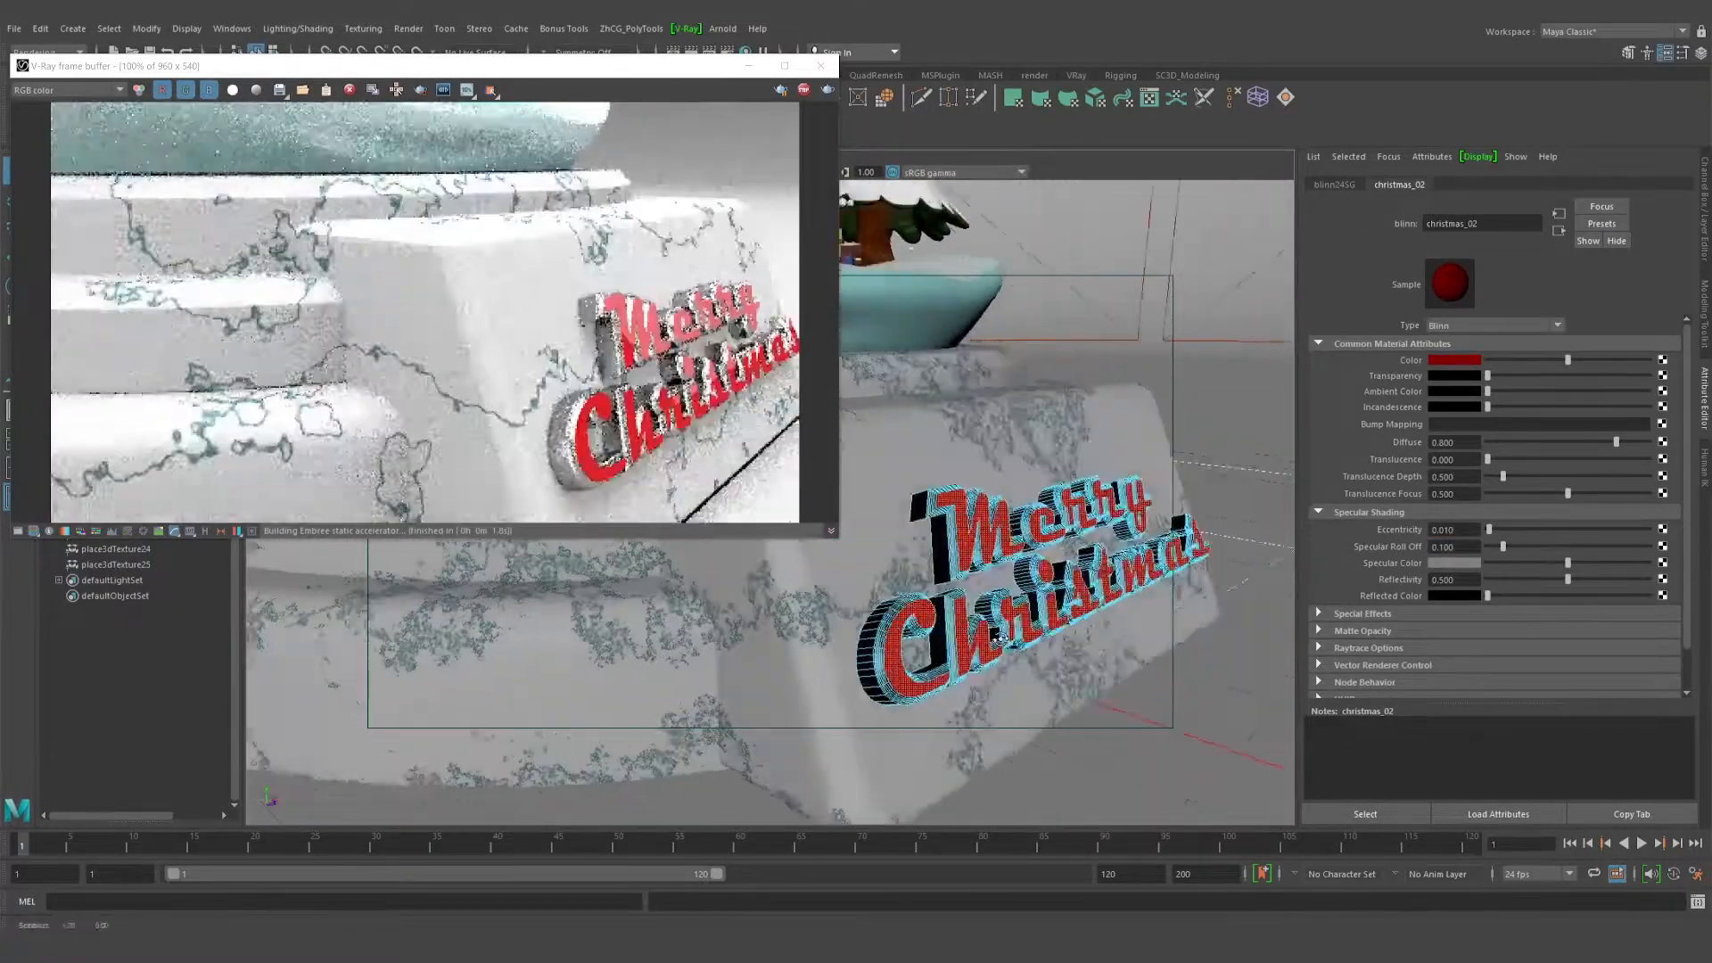
left_click_drag(1114, 625, 1029, 660, "alt")
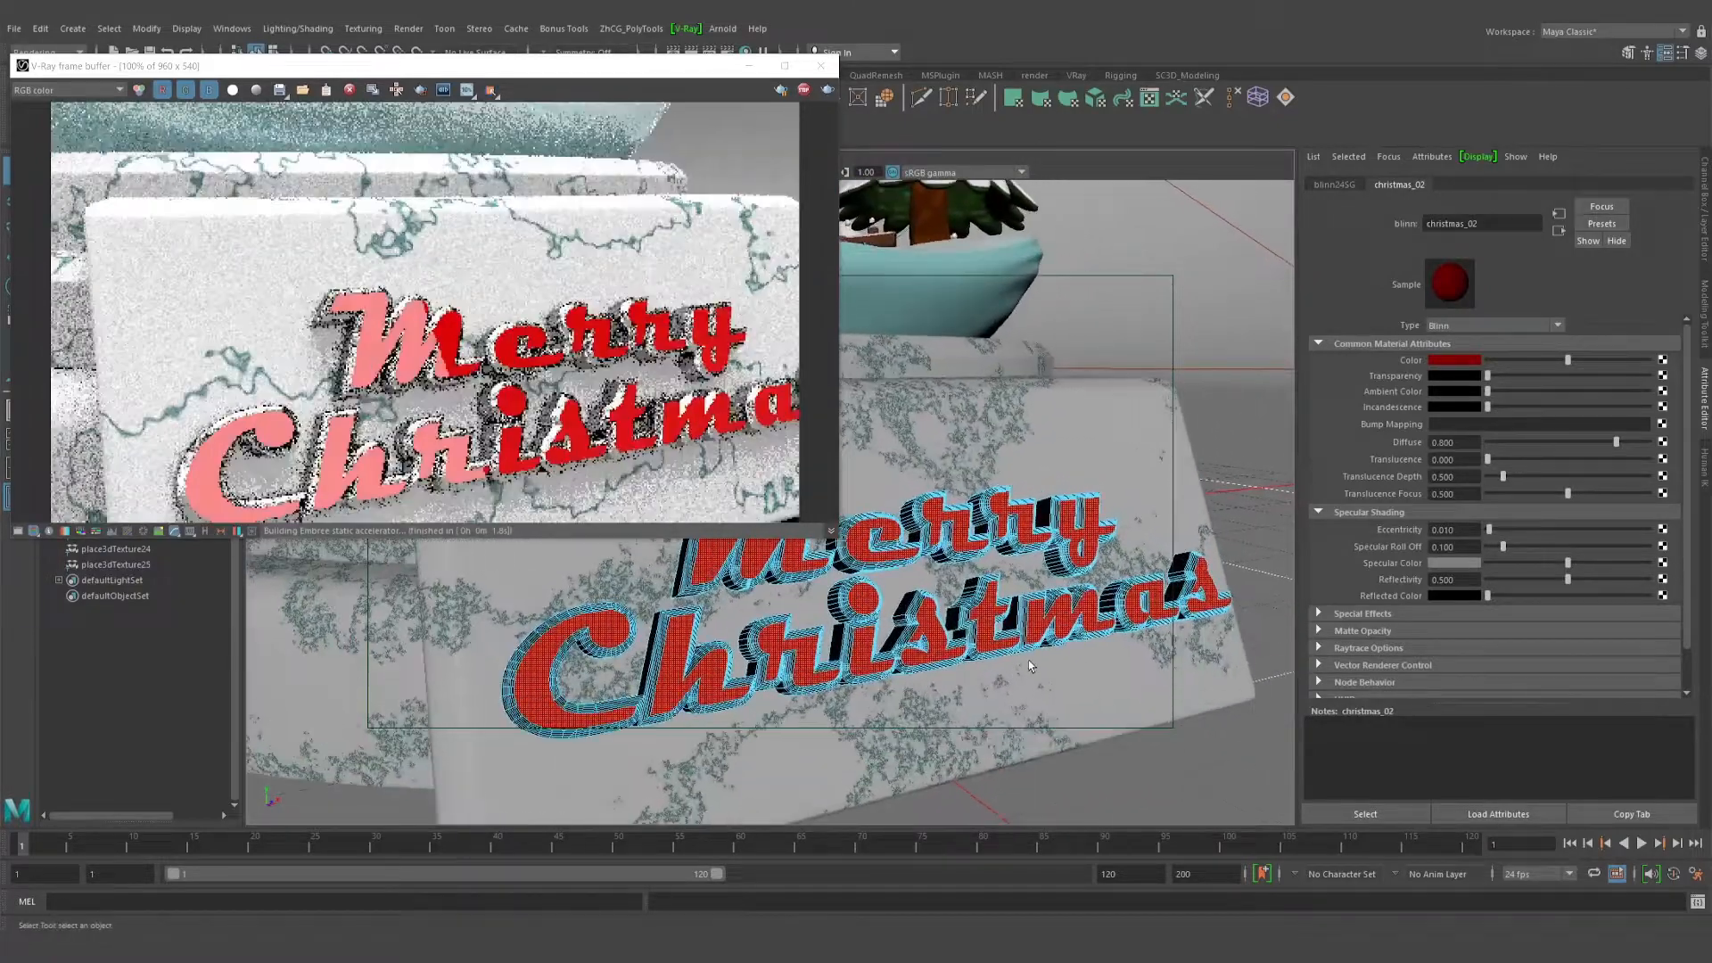
right_click_drag(1085, 700, 952, 653, "alt")
left_click_drag(952, 653, 1066, 709, "alt")
right_click_drag(1065, 709, 940, 696, "alt")
left_click_drag(940, 696, 886, 661, "alt")
Deselect the lettering and make the Fog_layer and glass display layers visible in the scene
key("ctrl+a")
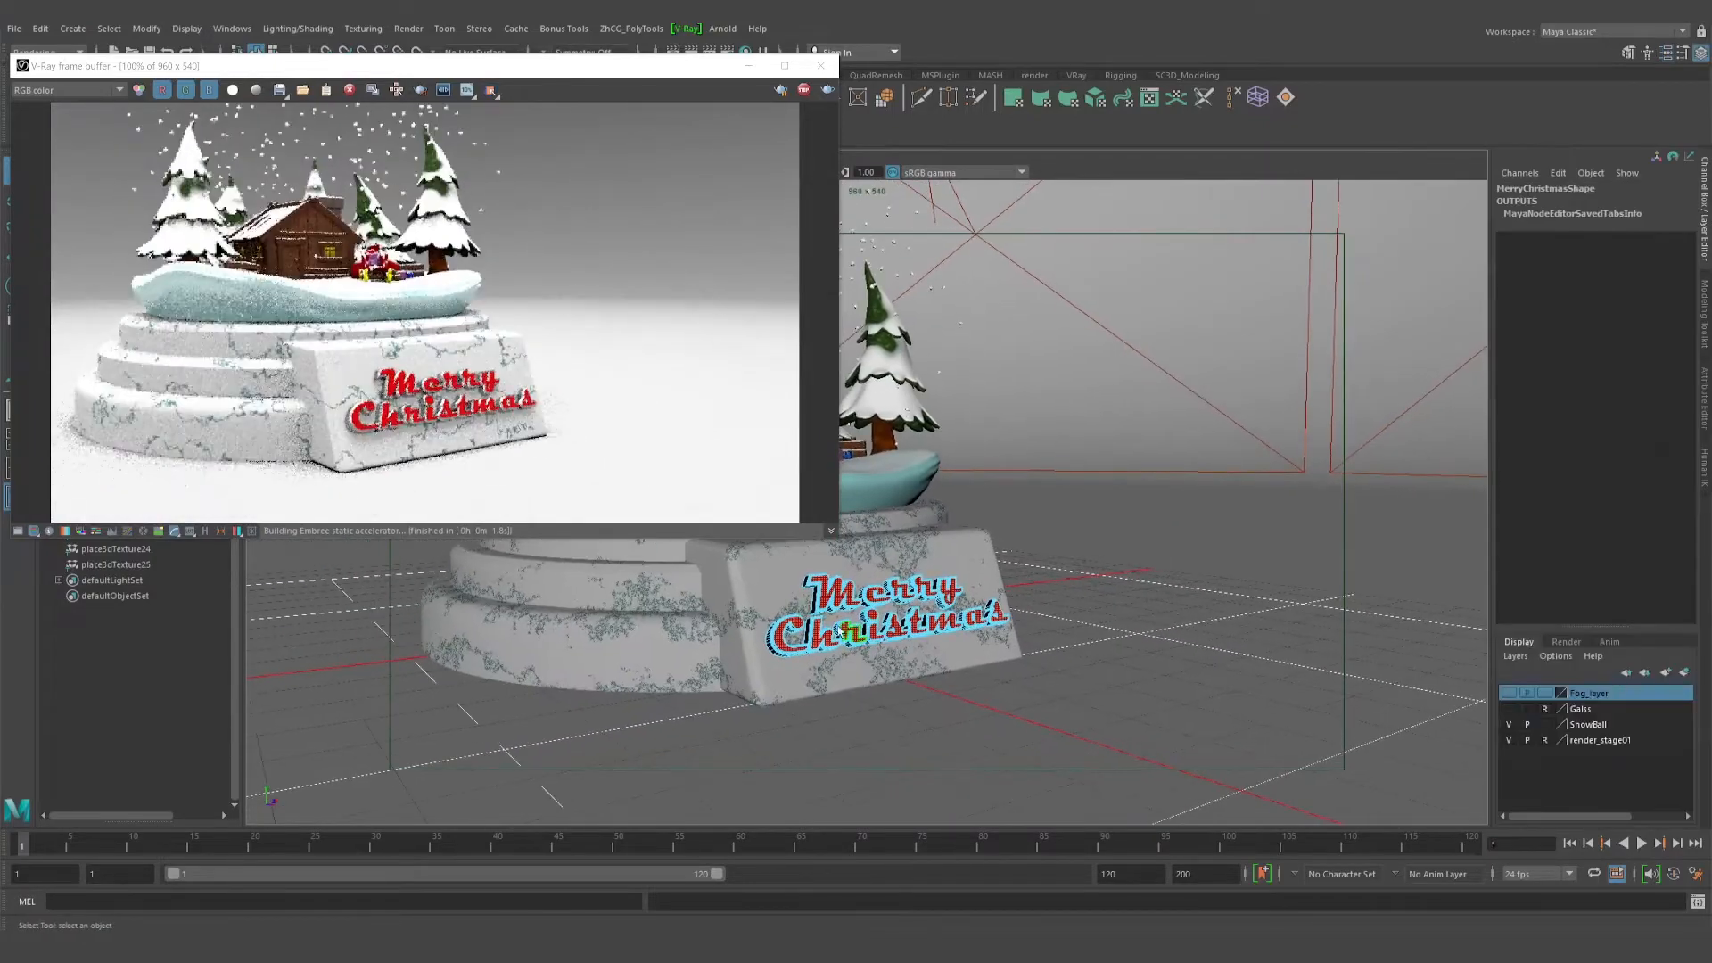
left_click(1028, 646)
right_click_drag(1017, 646, 1070, 651, "alt")
left_click_drag(1071, 651, 932, 673, "alt")
left_click_drag(1373, 747, 1374, 718, "alt")
left_click(1511, 693)
left_click(1510, 710)
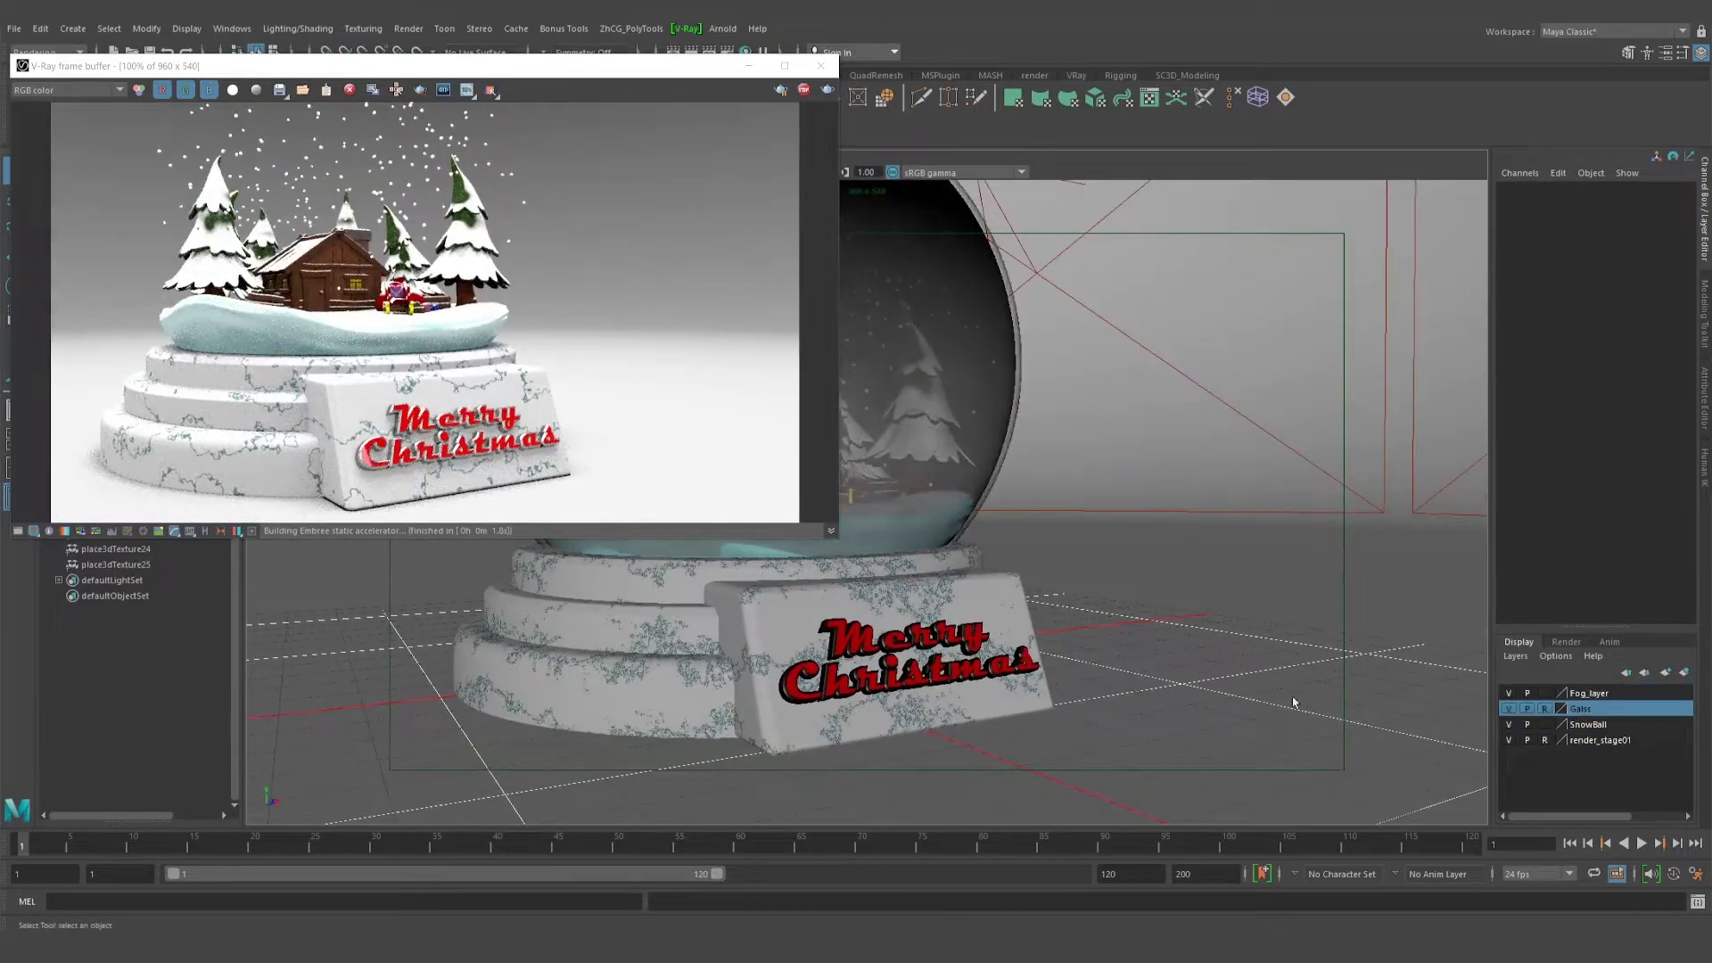
Examine the whole snow globe in the V-Ray render and magnify the cabin, sleigh and trees inside the glass
left_click_drag(981, 671, 1049, 640, "alt")
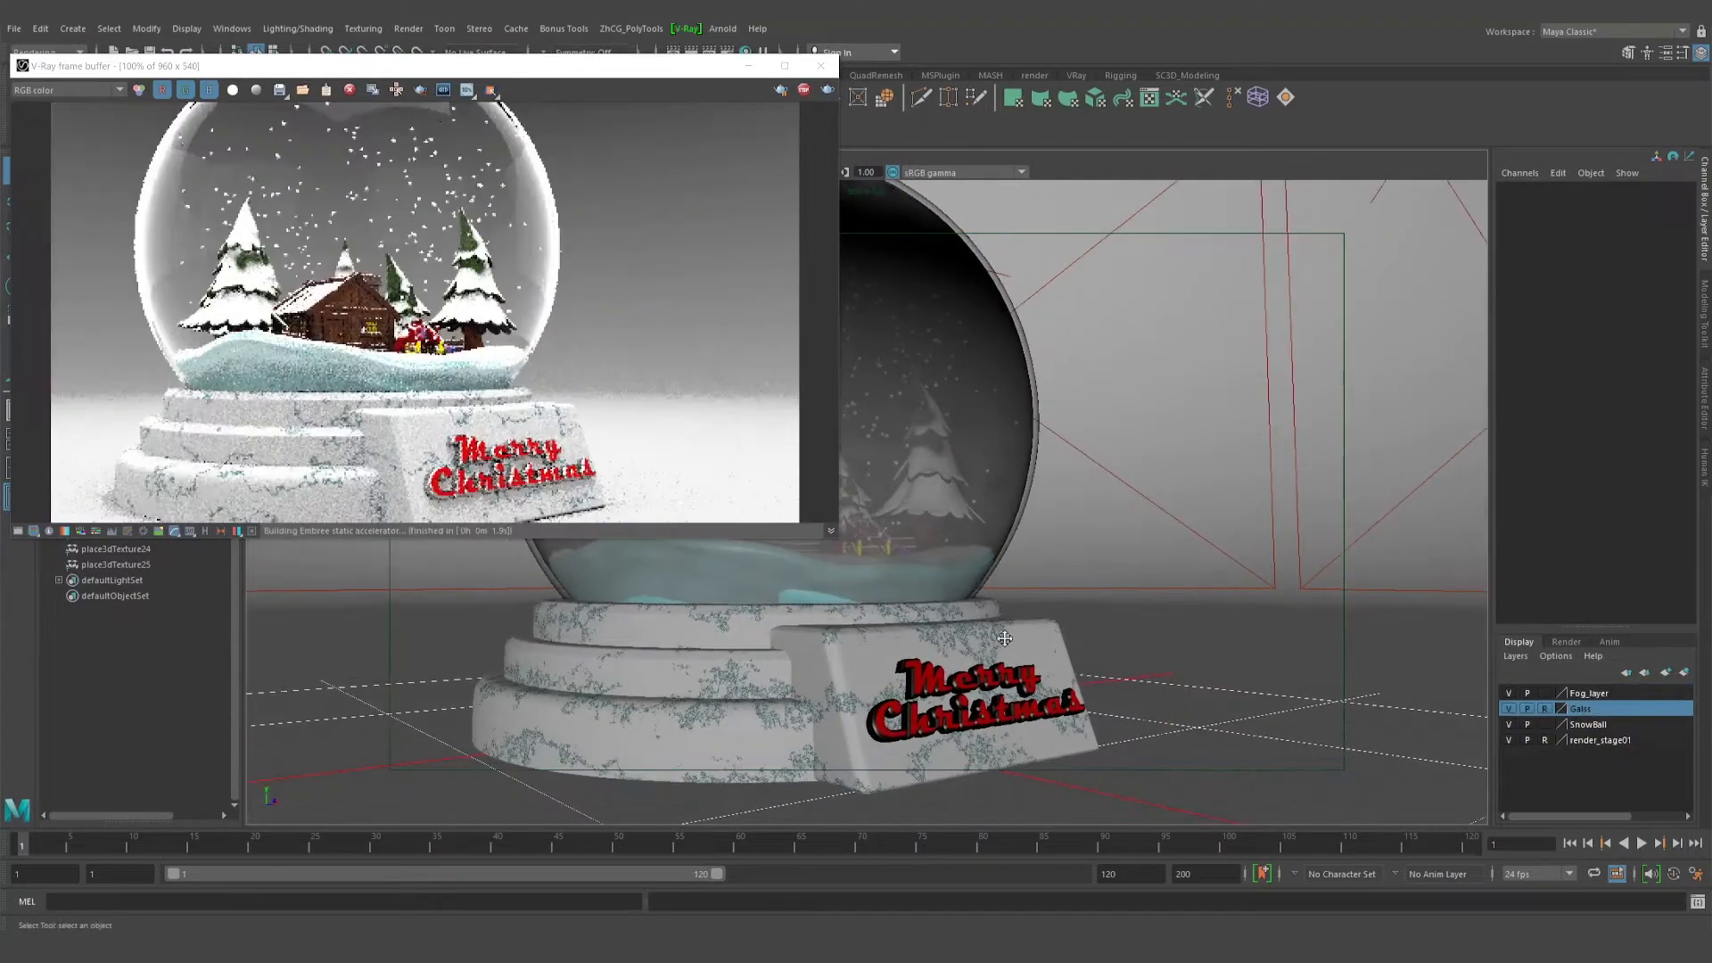
middle_click_drag(999, 633, 977, 632, "alt")
right_click_drag(974, 612, 949, 591, "alt")
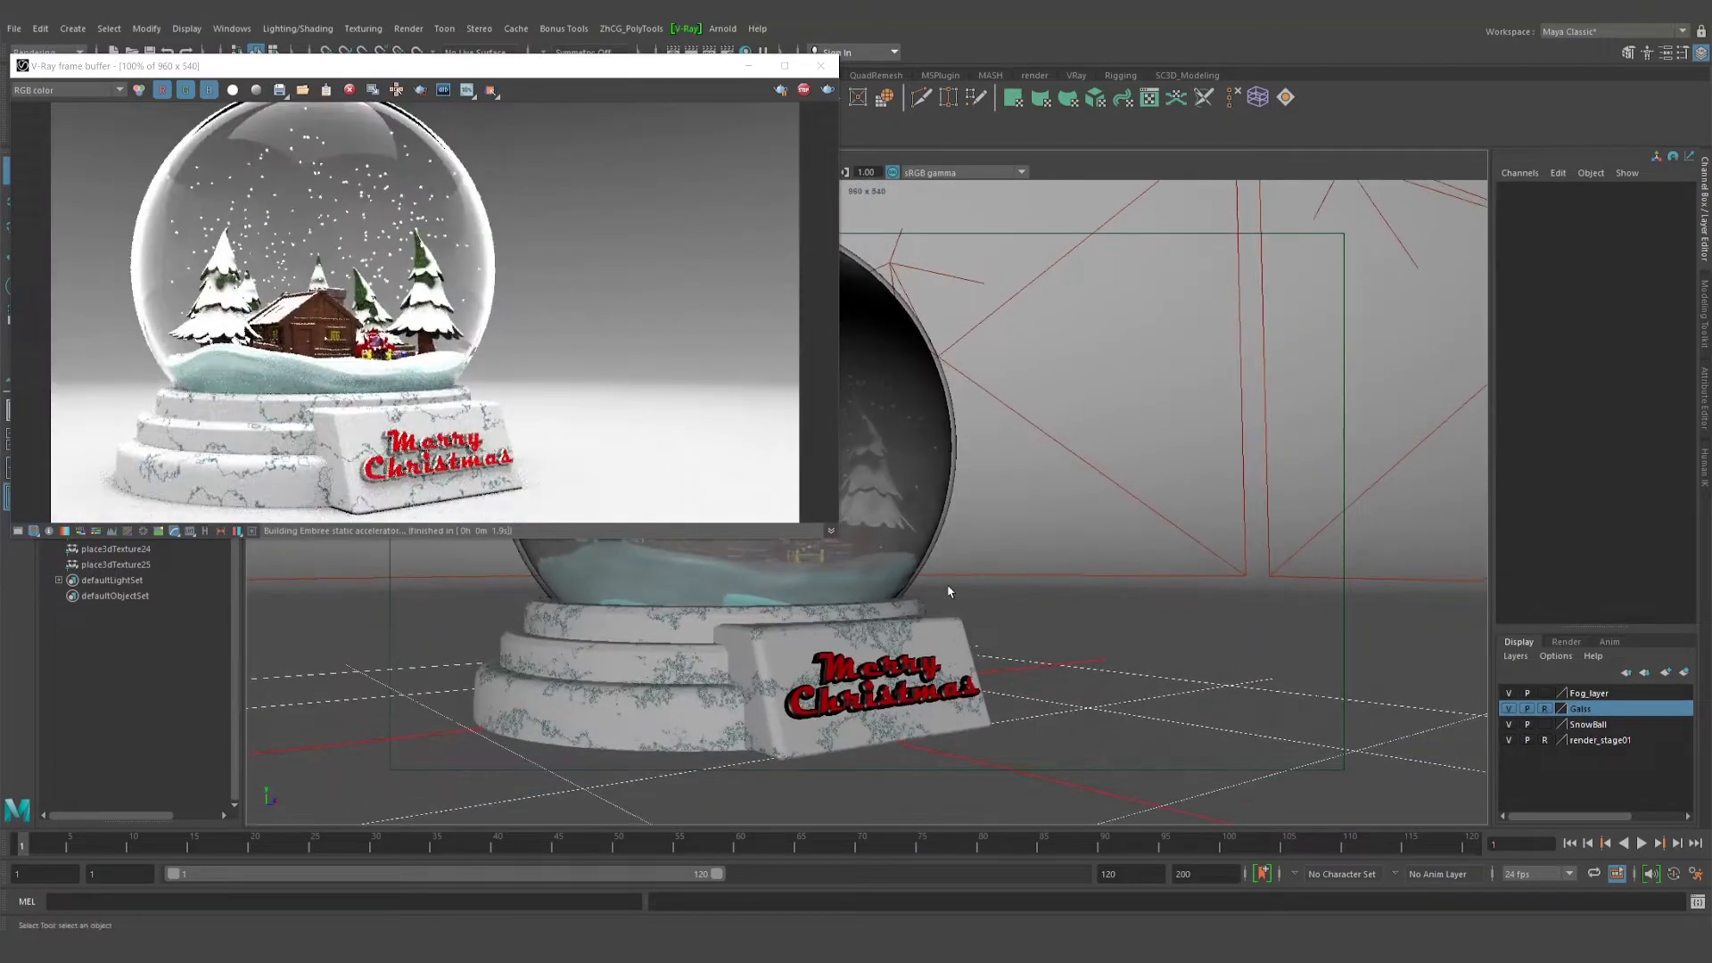
scroll(377, 361, "up", 3)
scroll(538, 429, "down", 1)
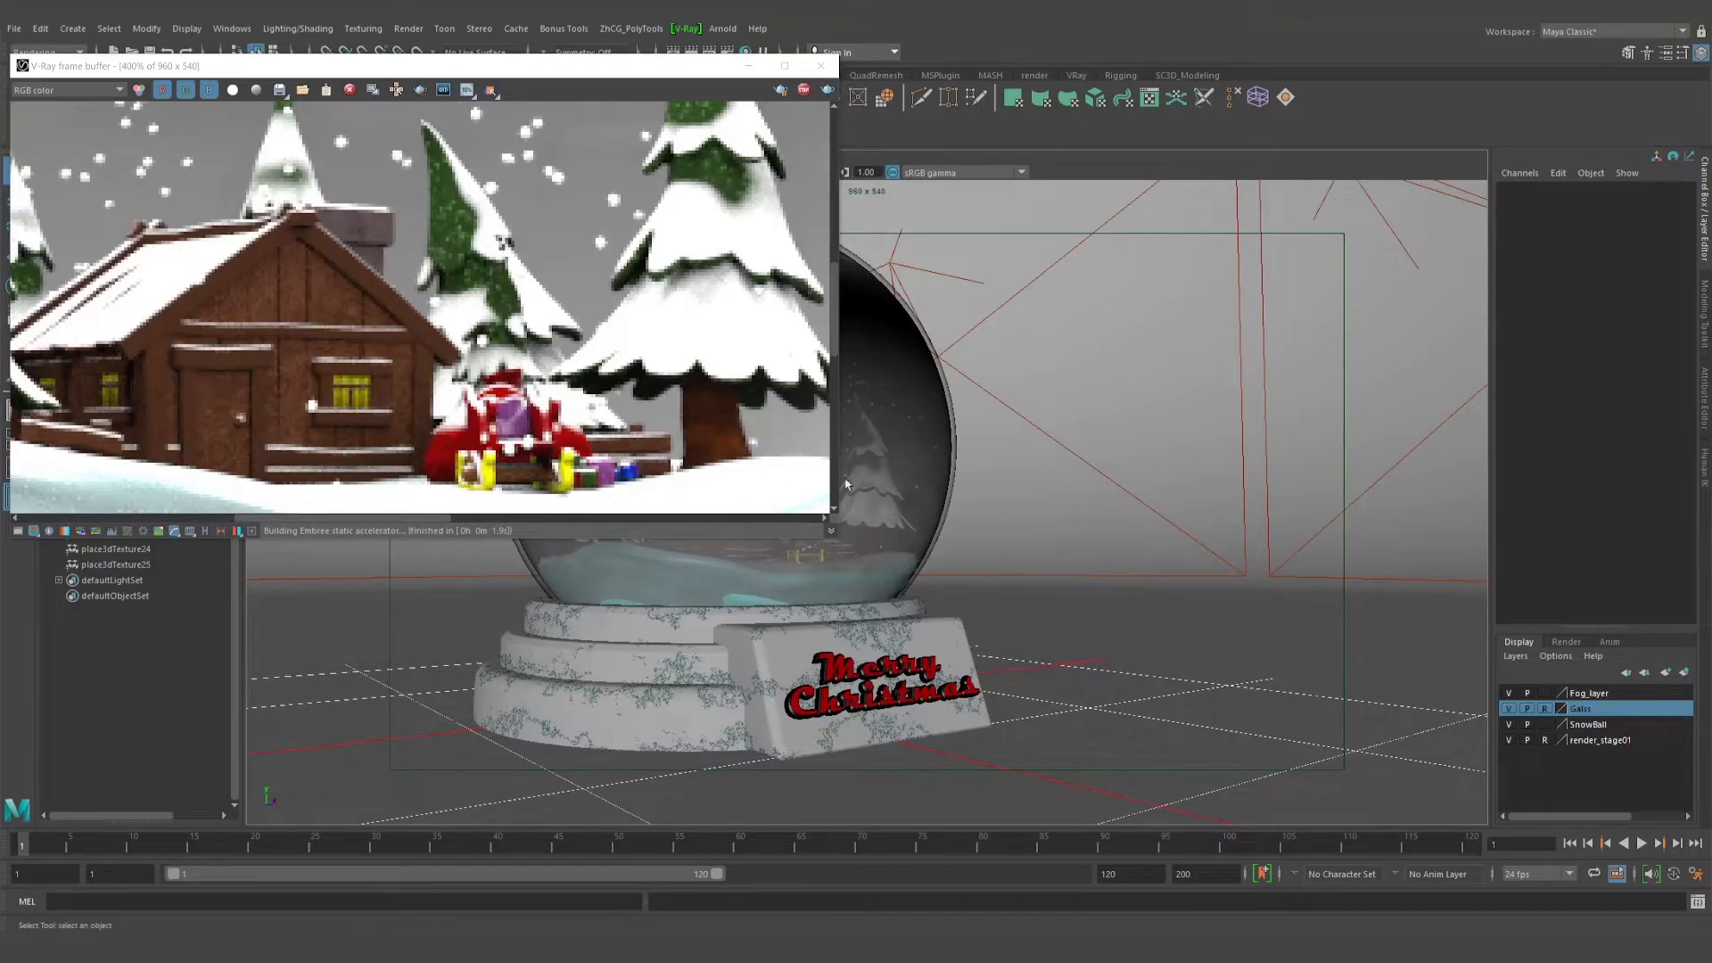
left_click_drag(1014, 481, 1014, 527, "alt")
middle_click_drag(986, 525, 986, 543, "alt")
right_click_drag(987, 543, 902, 535, "alt")
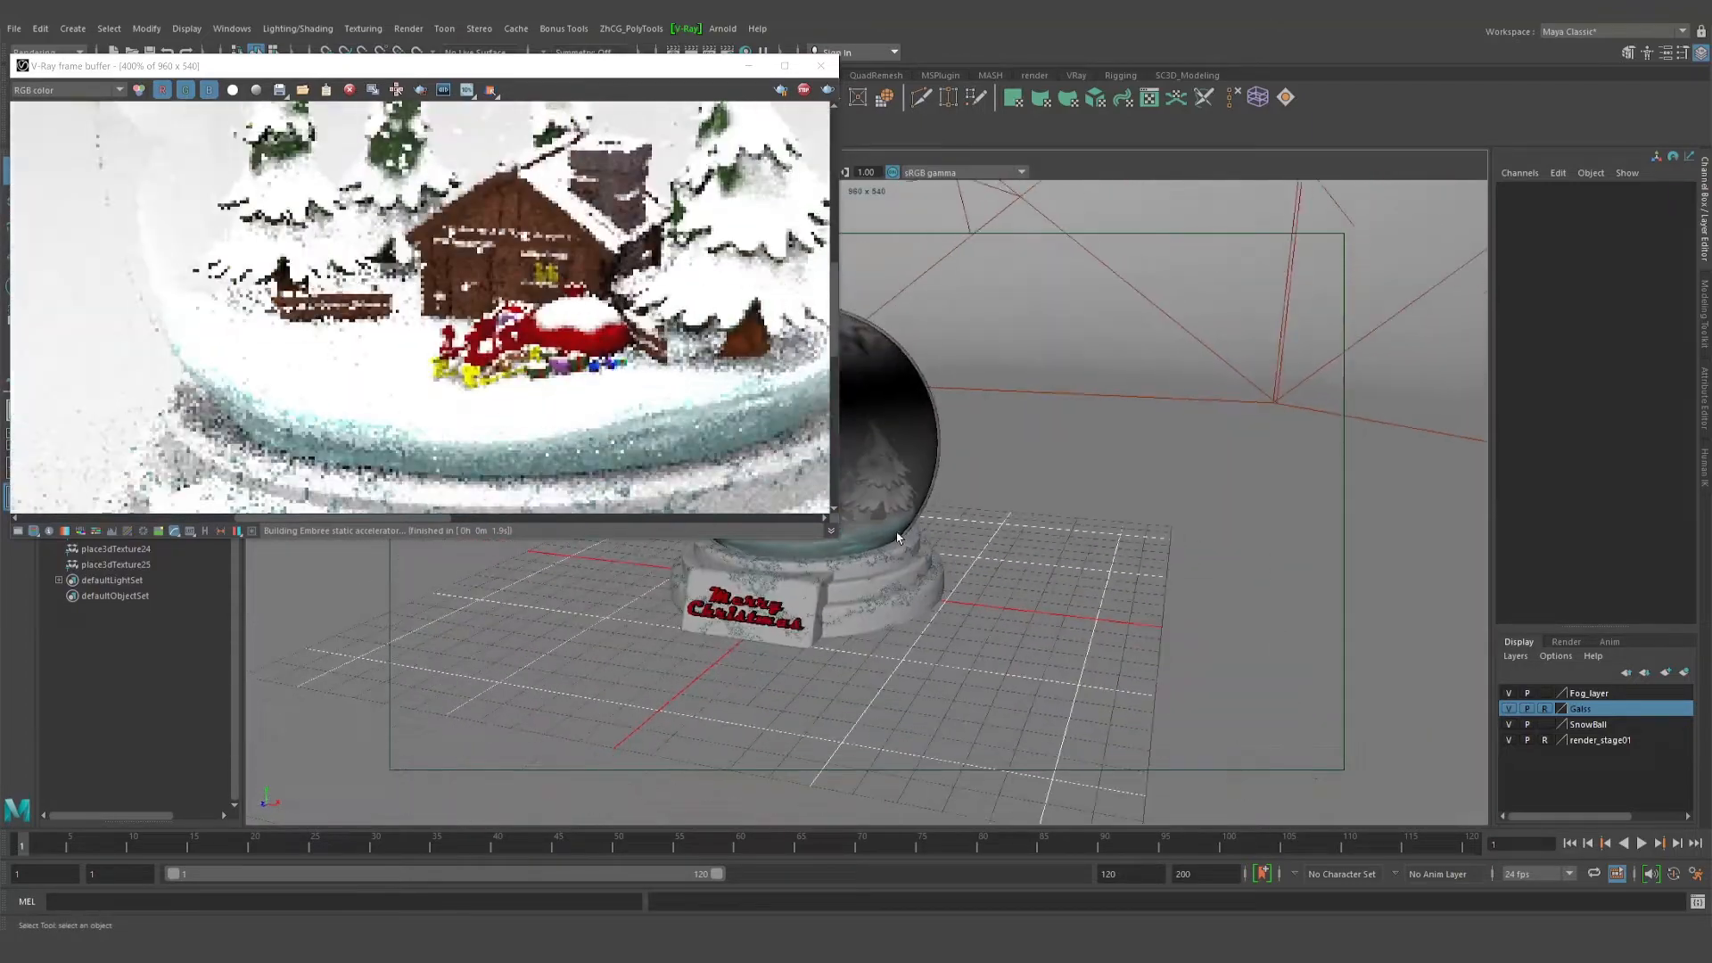
scroll(495, 412, "down", 2)
Examine the marble base and lettering plaque from the other side of the globe in the V-Ray preview
right_click_drag(947, 455, 1082, 539, "alt")
left_click_drag(1082, 539, 1058, 554, "alt")
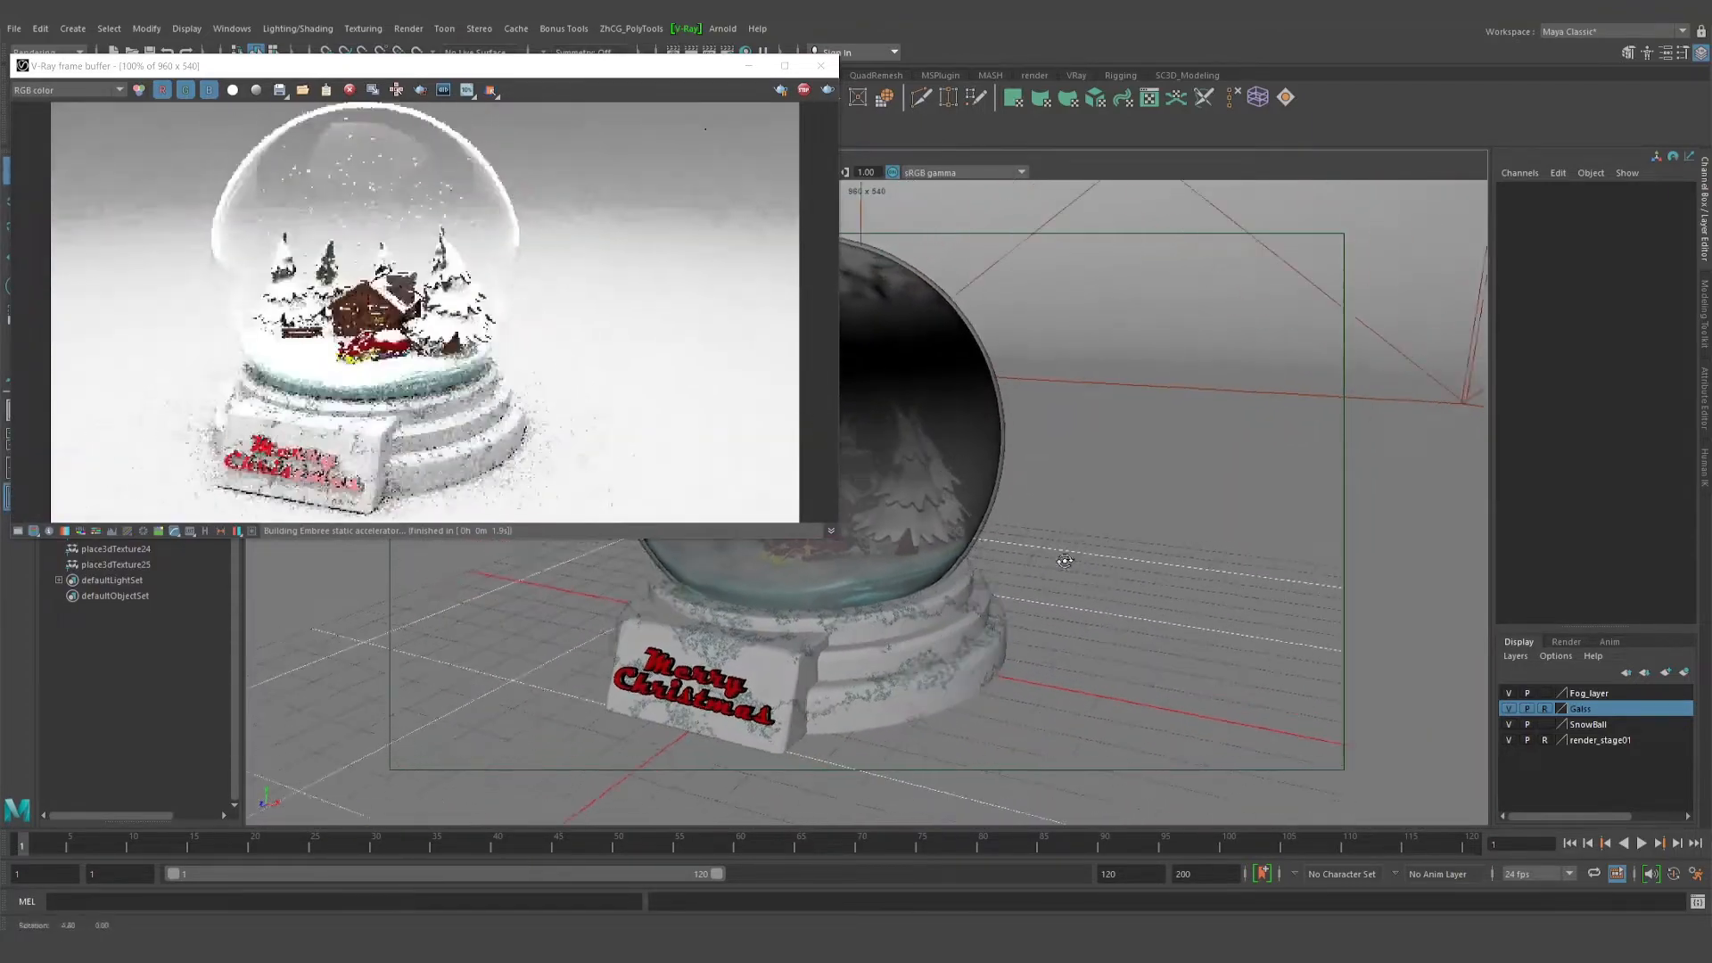
right_click_drag(1058, 554, 1146, 616, "alt")
left_click_drag(1146, 616, 1047, 524, "alt")
right_click_drag(1047, 524, 1125, 592, "alt")
left_click_drag(1125, 592, 1052, 543, "alt")
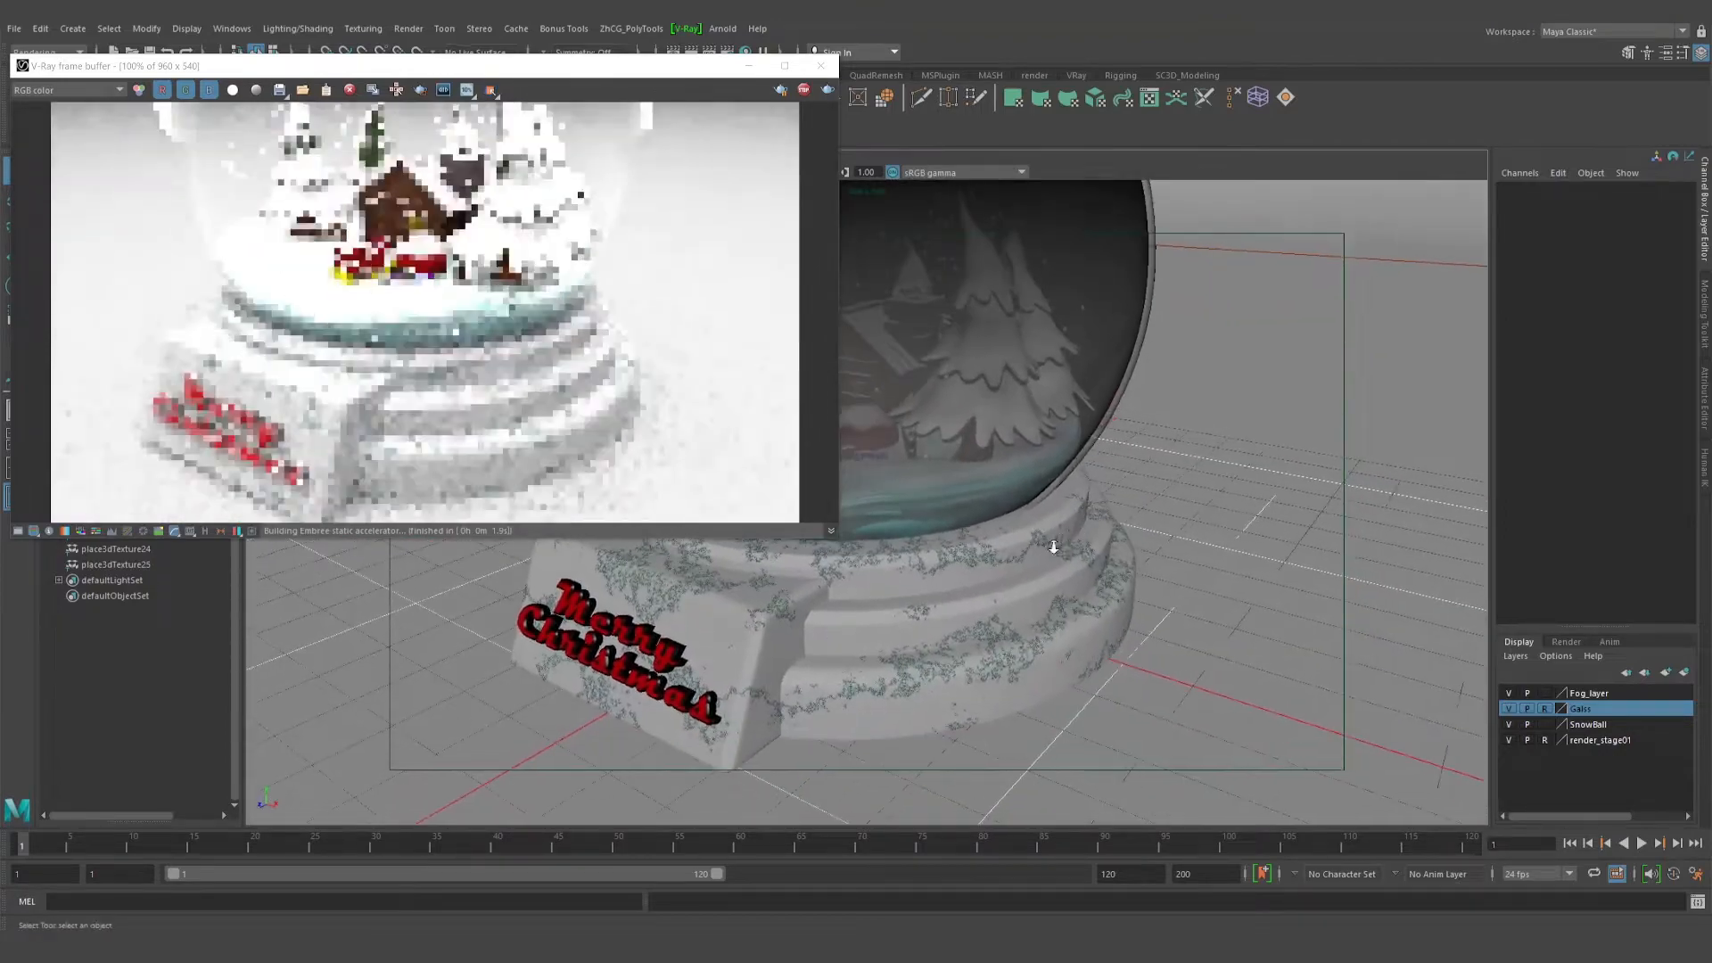
right_click_drag(1052, 543, 1067, 553, "alt")
left_click_drag(1068, 548, 1040, 508, "alt")
right_click_drag(1040, 508, 1054, 531, "alt")
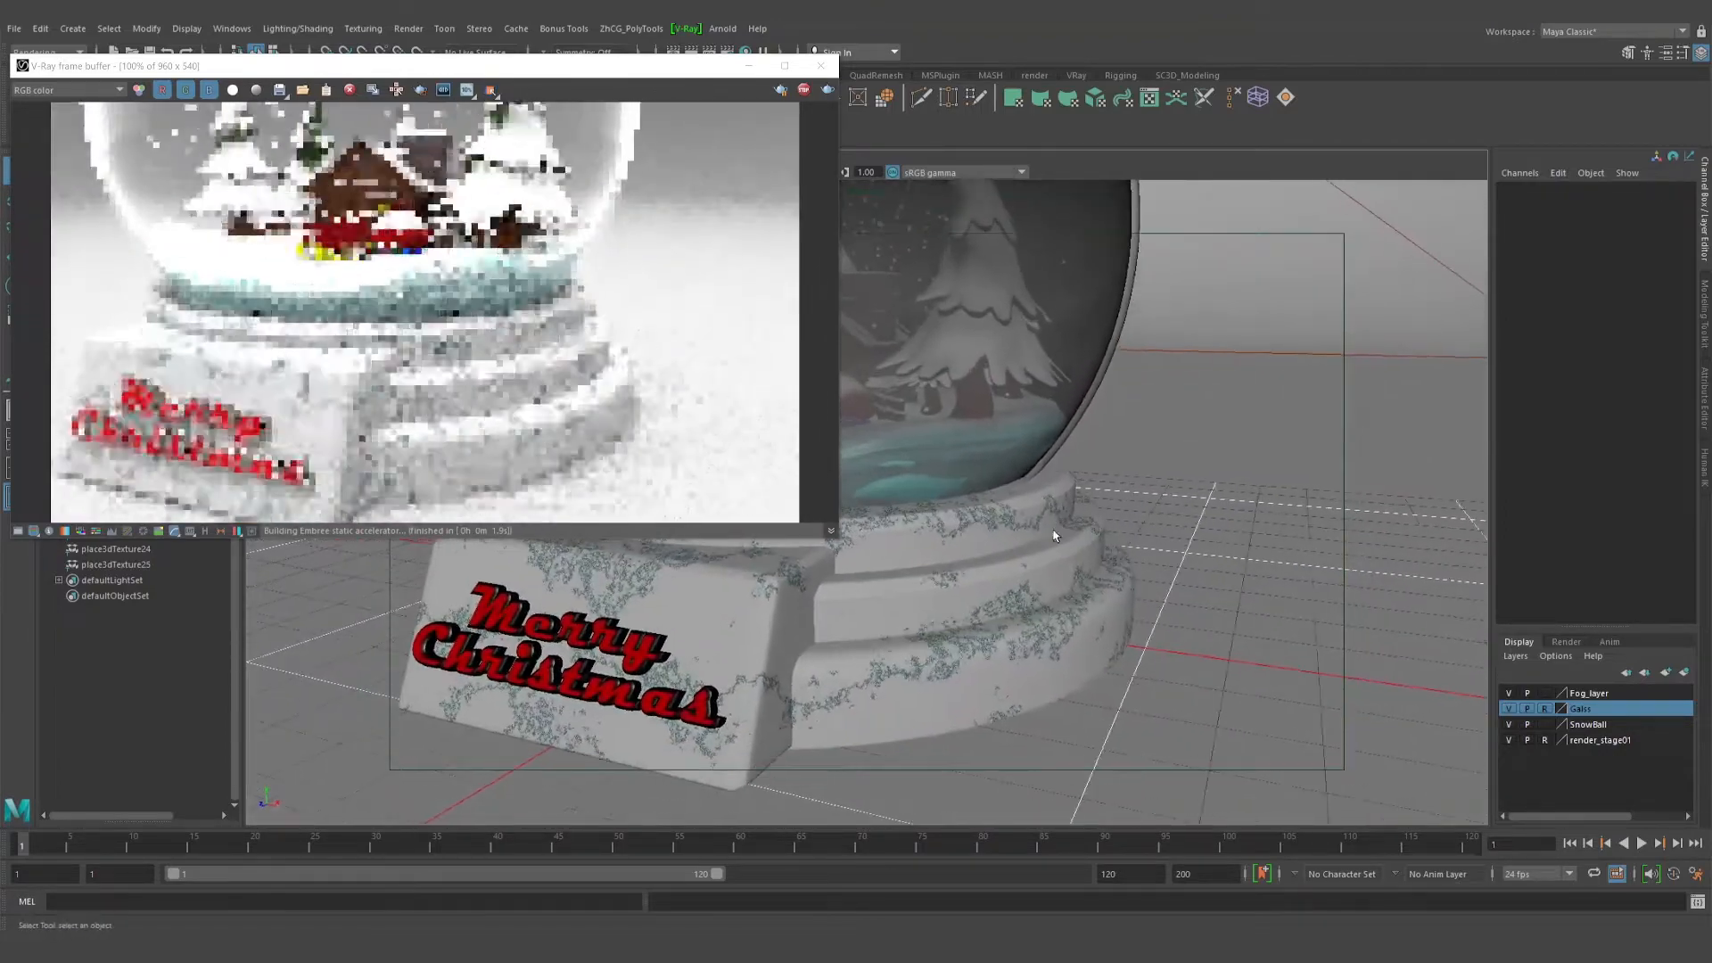
left_click_drag(1054, 533, 1051, 446, "alt")
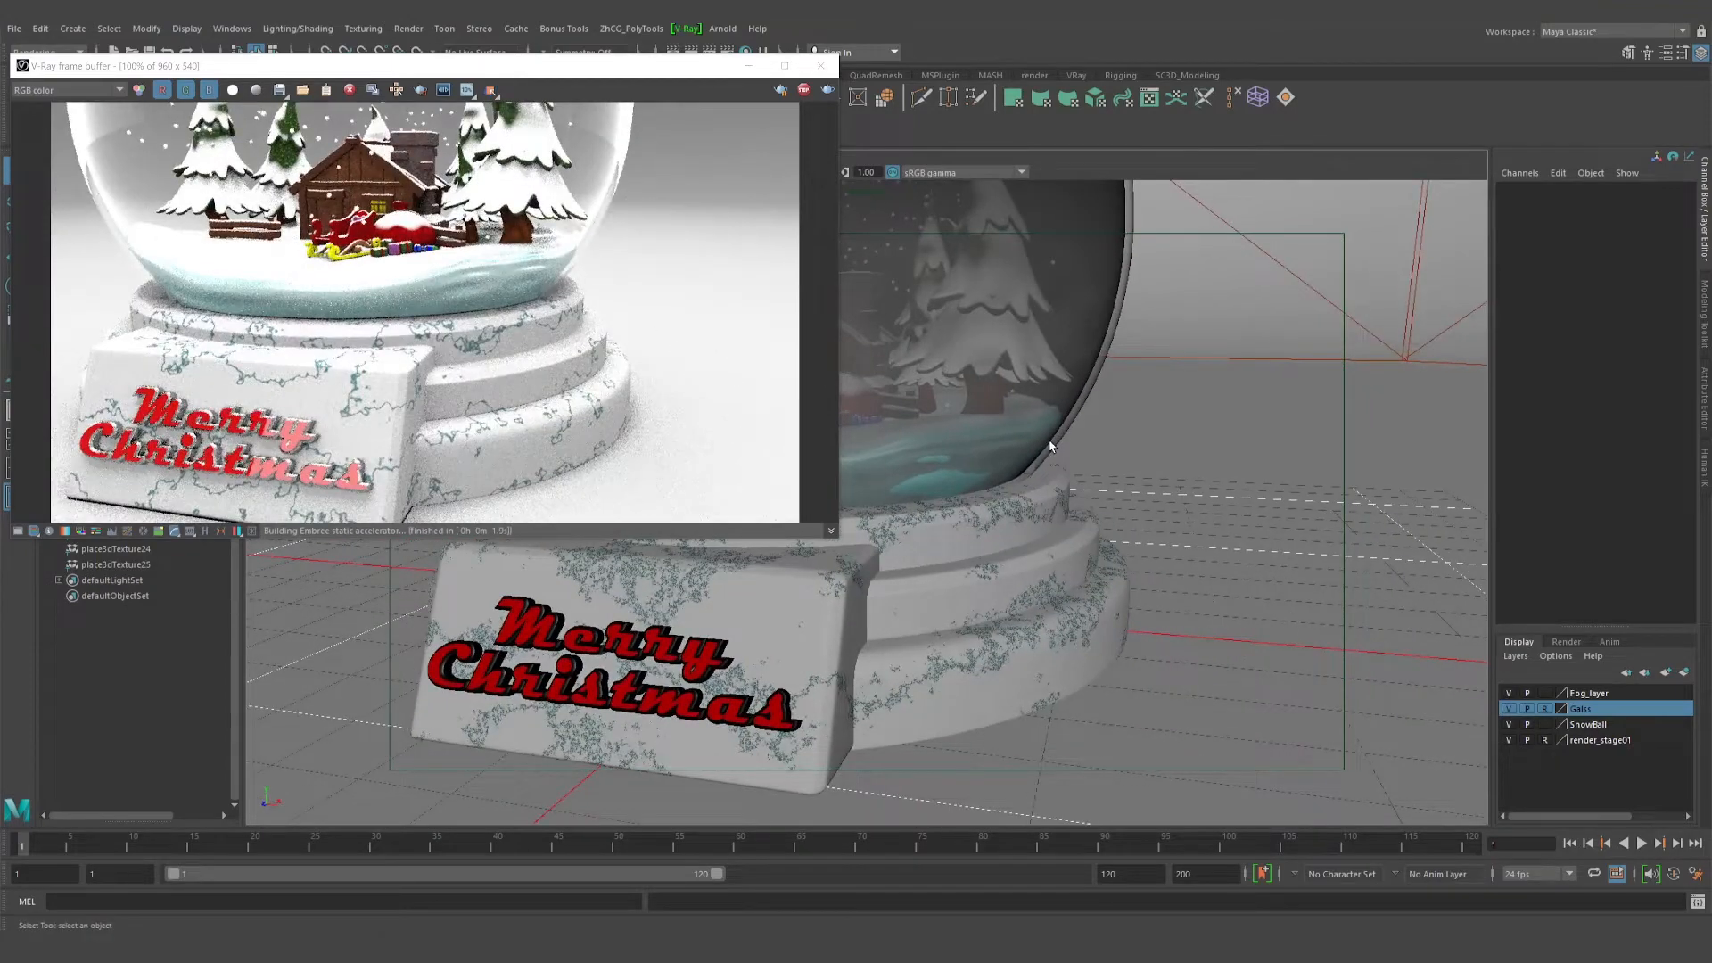
Frame the cabin and sleigh inside the globe and move the V-Ray frame buffer clear of the Outliner
left_click_drag(1195, 453, 1338, 535, "alt")
middle_click_drag(1011, 529, 1046, 551, "alt")
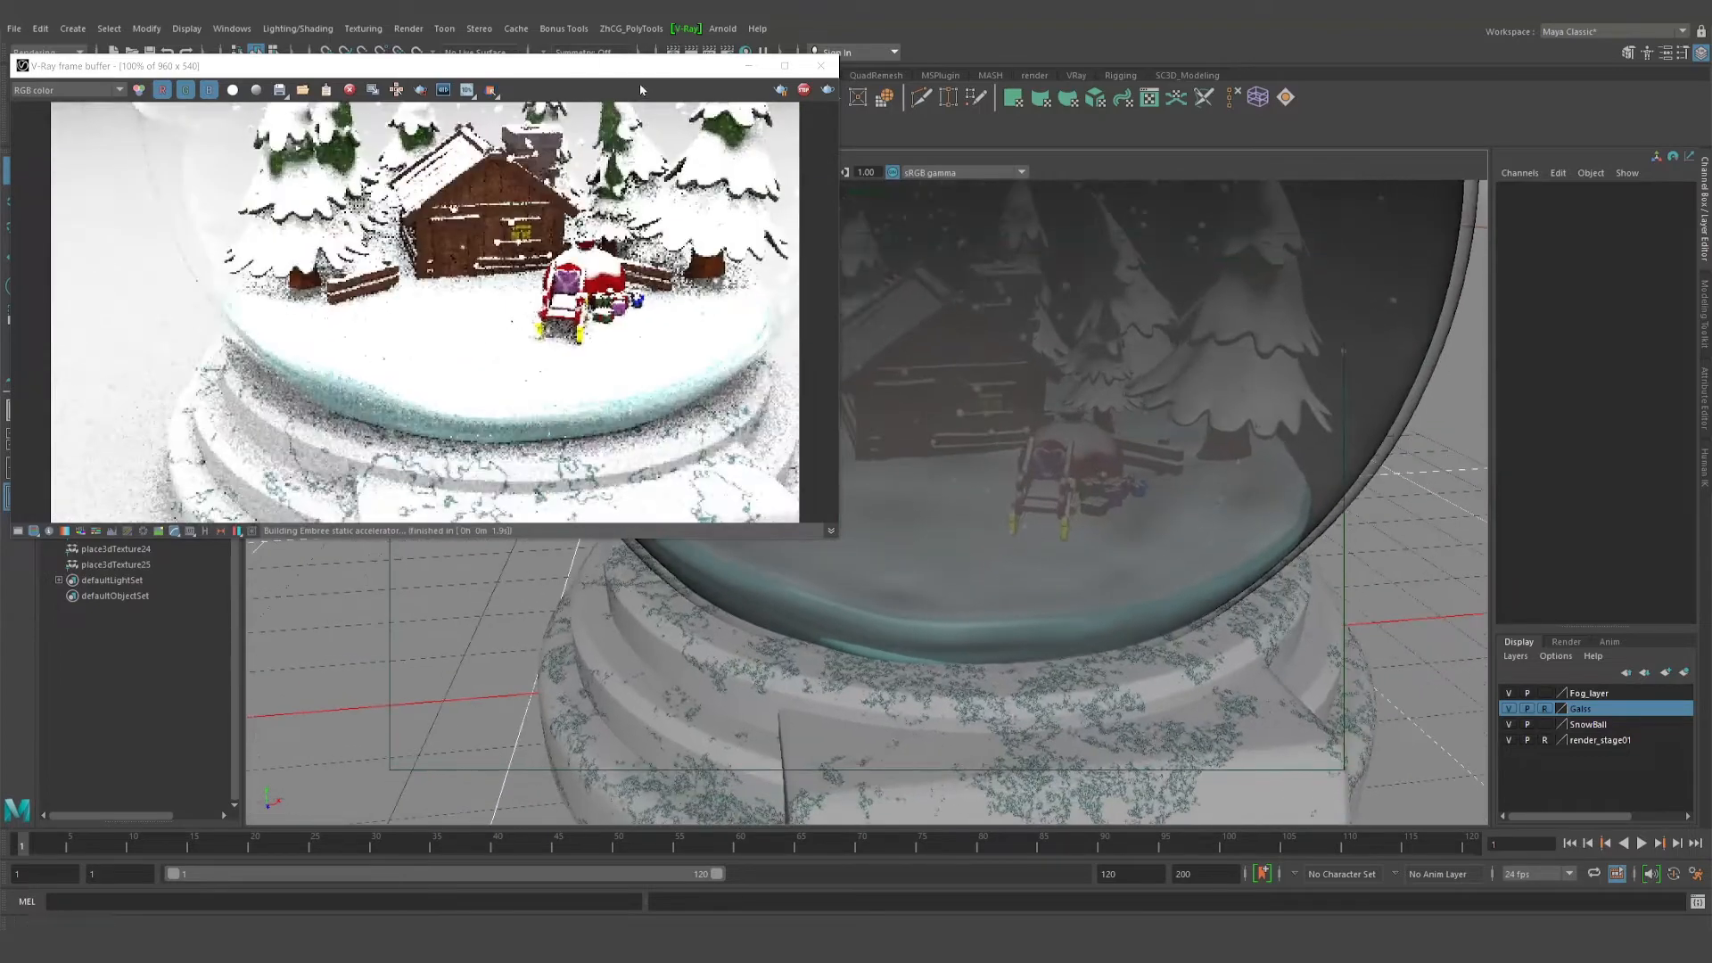
left_click_drag(629, 65, 862, 233)
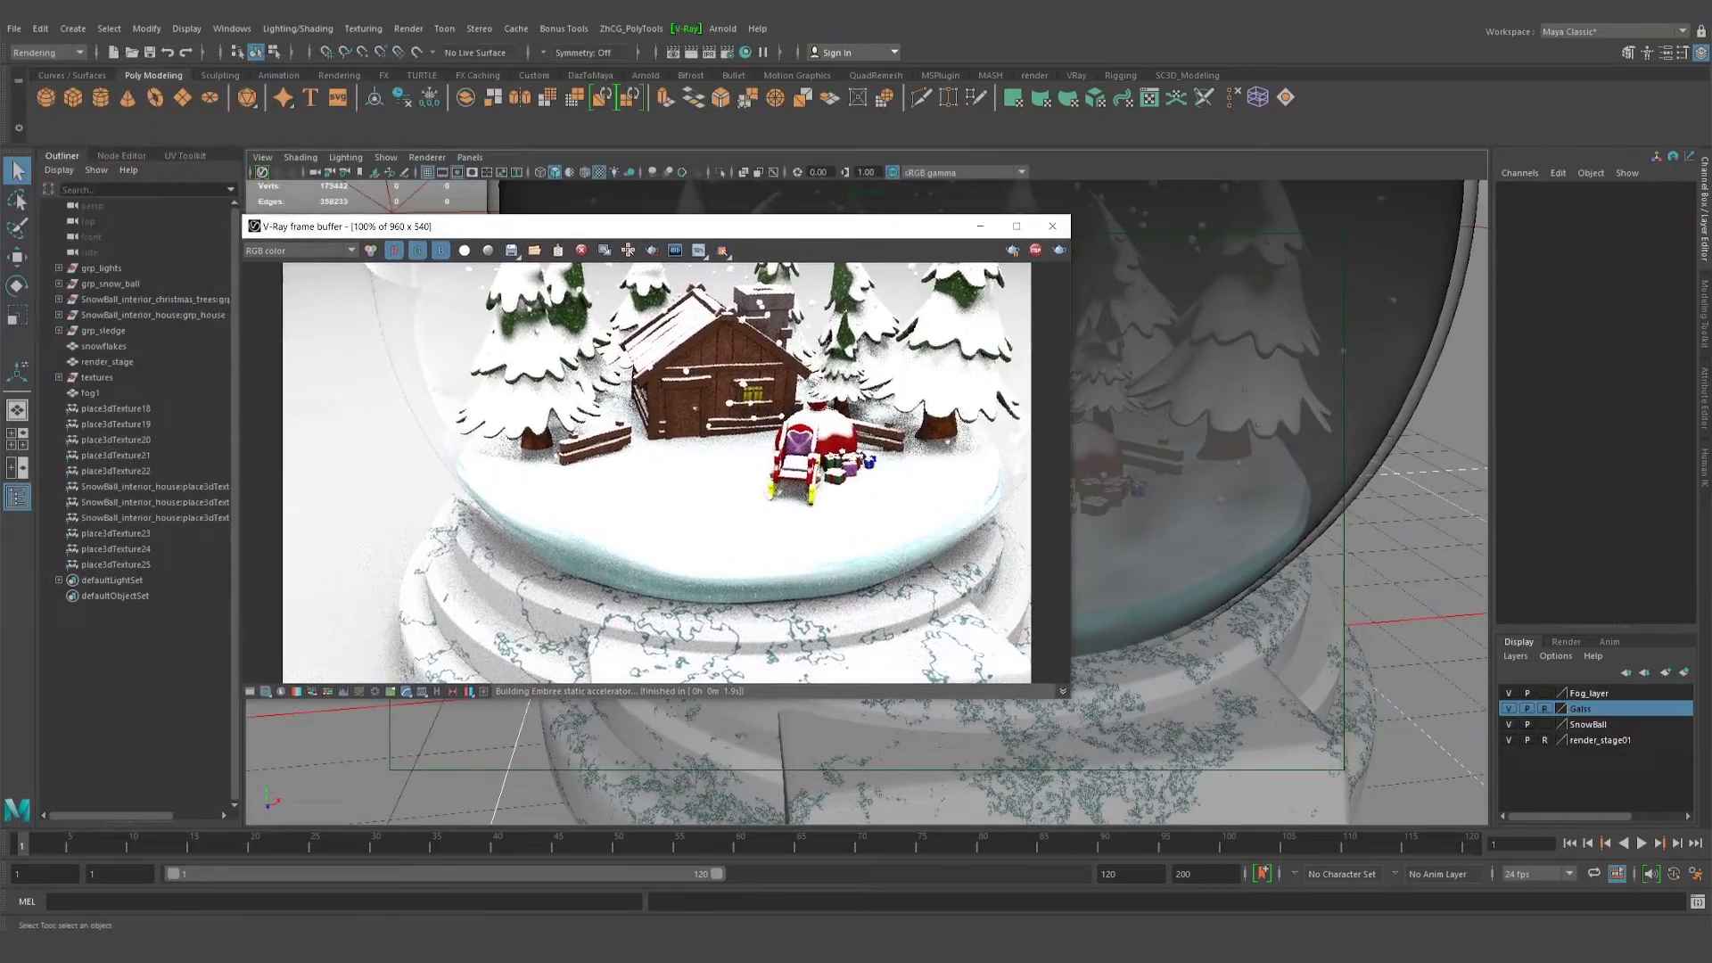